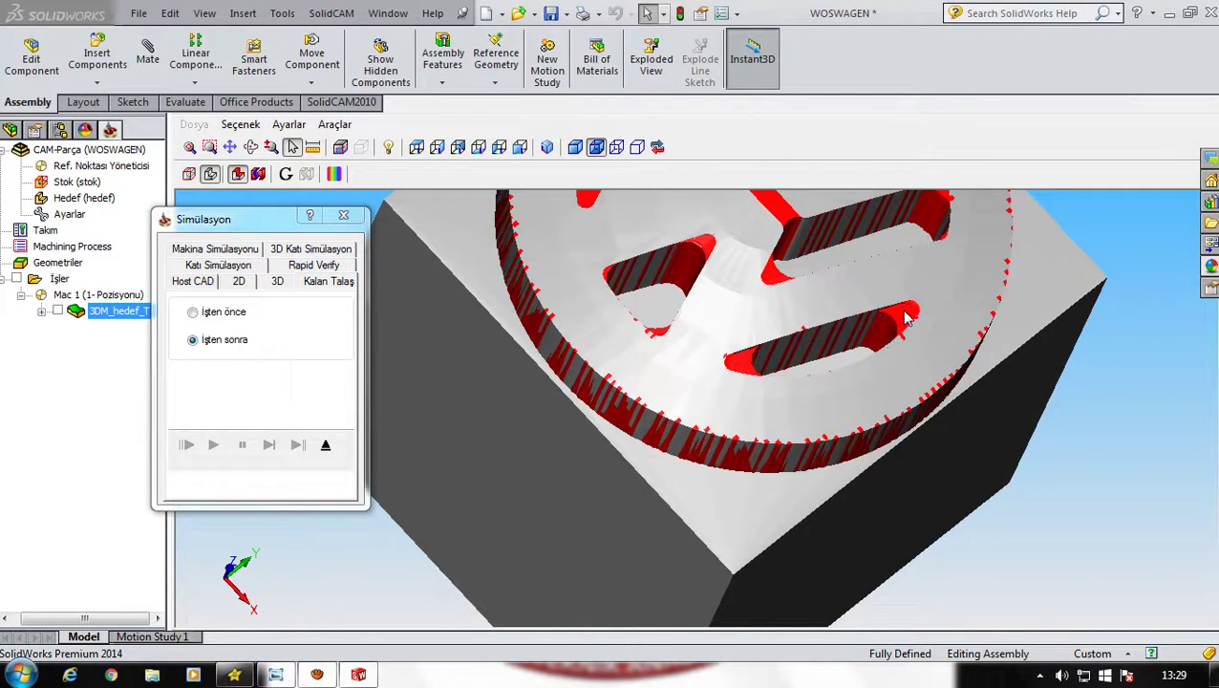
- Leave the simulation, save and recalculate the 3DM_hedef_T1 toolpath, and output its G-code
left_click(343, 215)
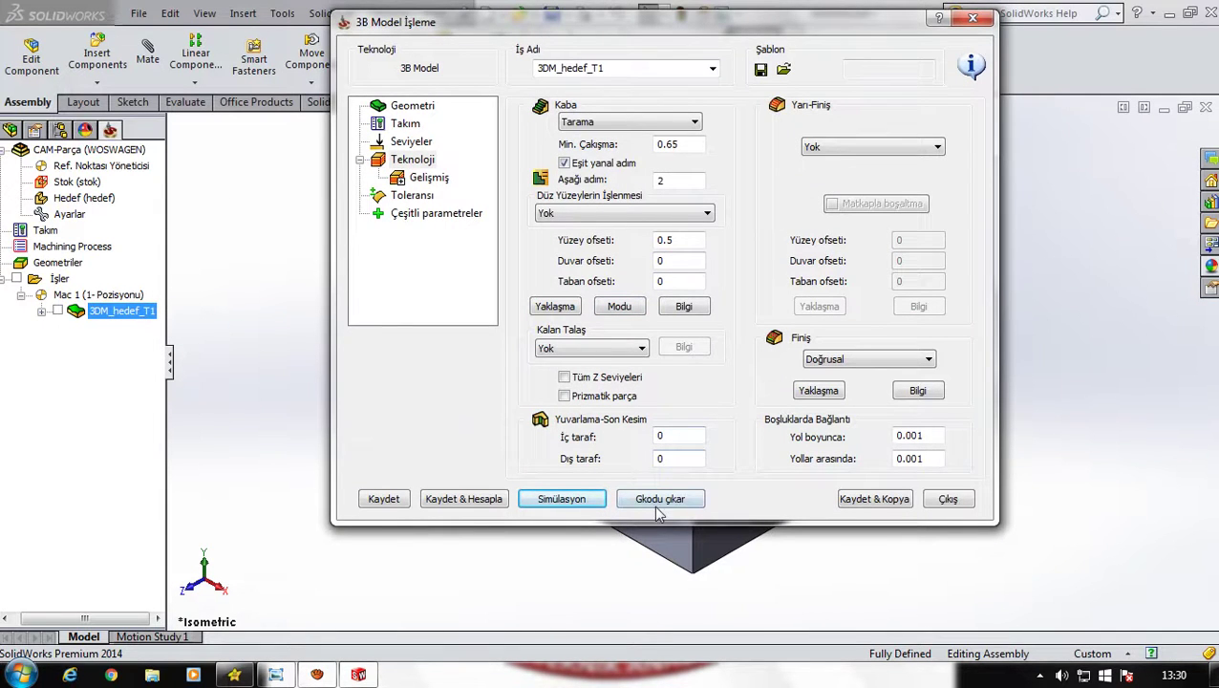
left_click(481, 503)
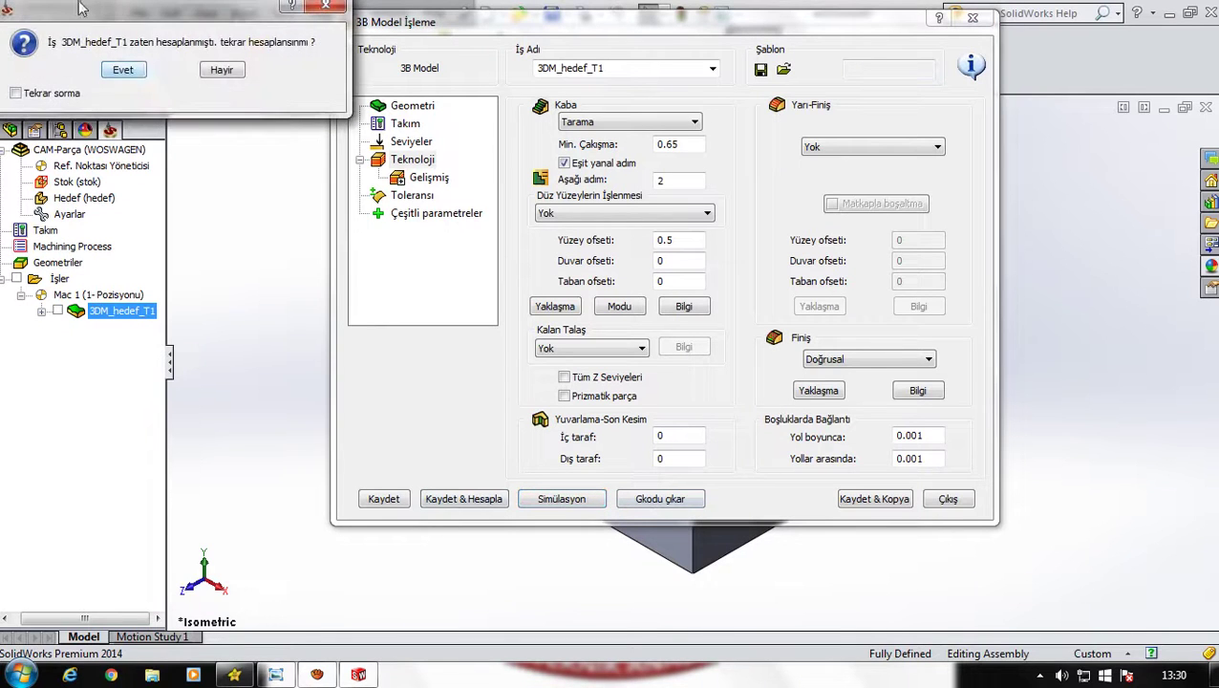
left_click(324, 7)
left_click(462, 499)
left_click(124, 69)
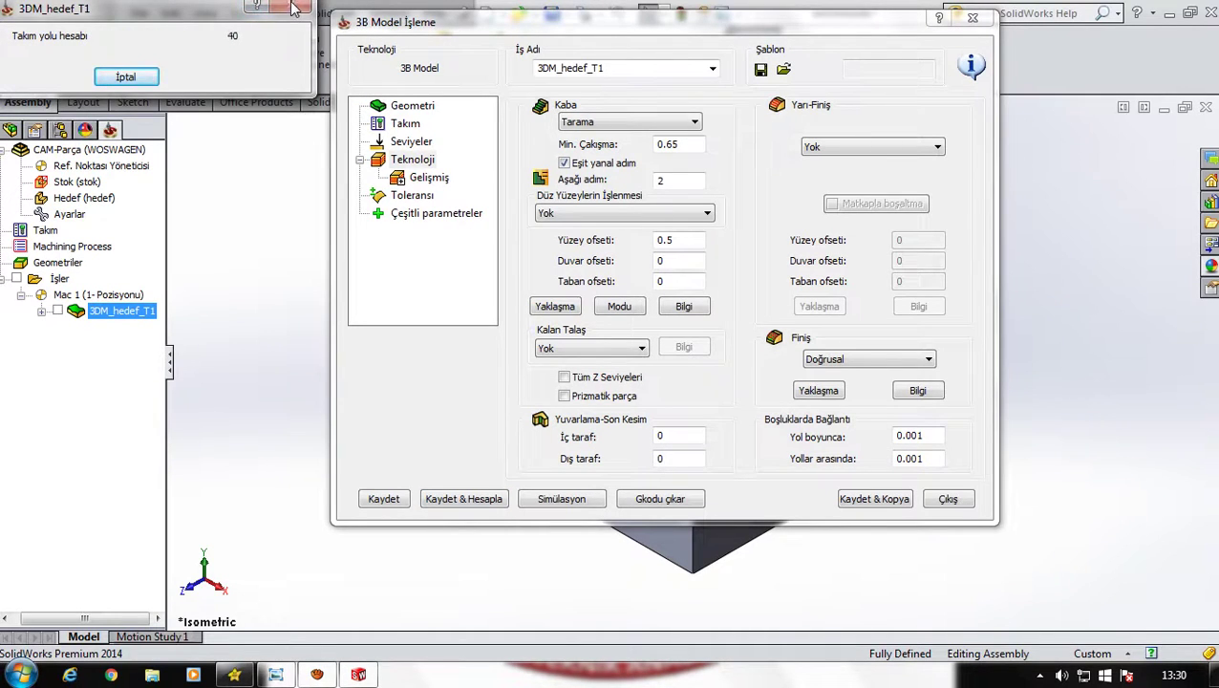
left_click(678, 500)
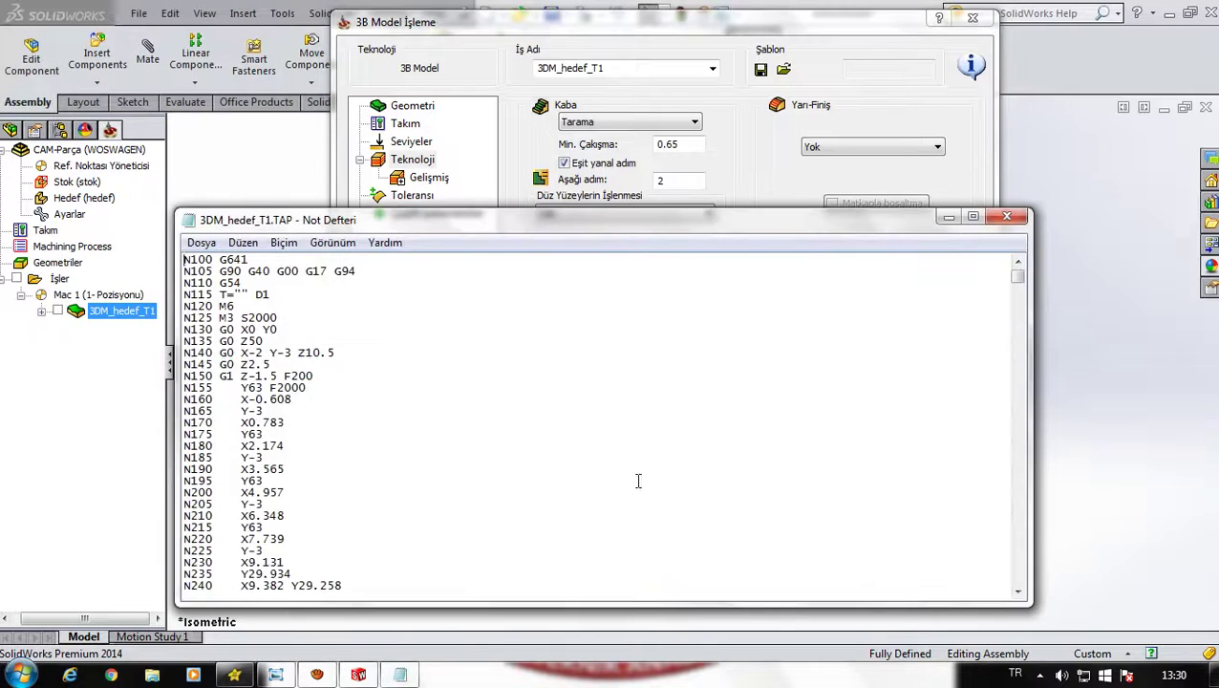
left_click(973, 218)
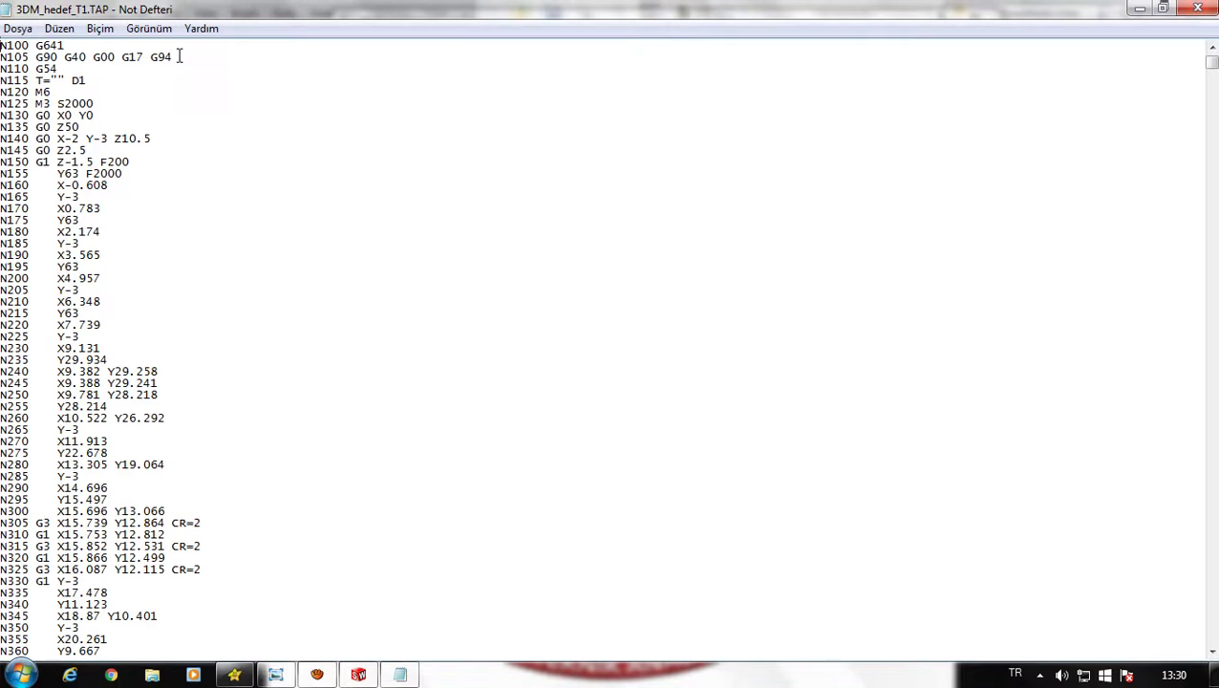
- Delete the opening header lines N100 G641 and N105 G90 G40 G00 G17 G94 from the G-code file
left_click_drag(179, 56, 12, 34)
key("Delete")
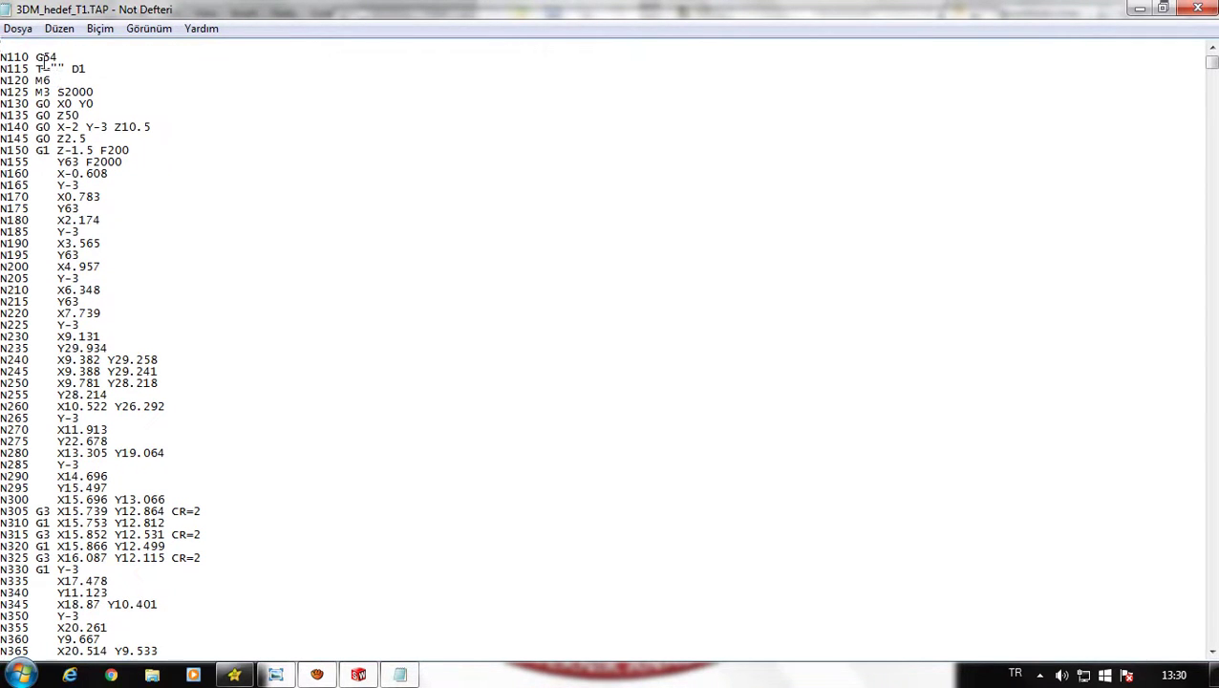
key("BackSpace")
key("BackSpace")
key("BackSpace")
- Start saving the edited G-code as a new file named freze1.MPF with the file type Tüm Dosyalar
scroll(150, 299, "down", 18)
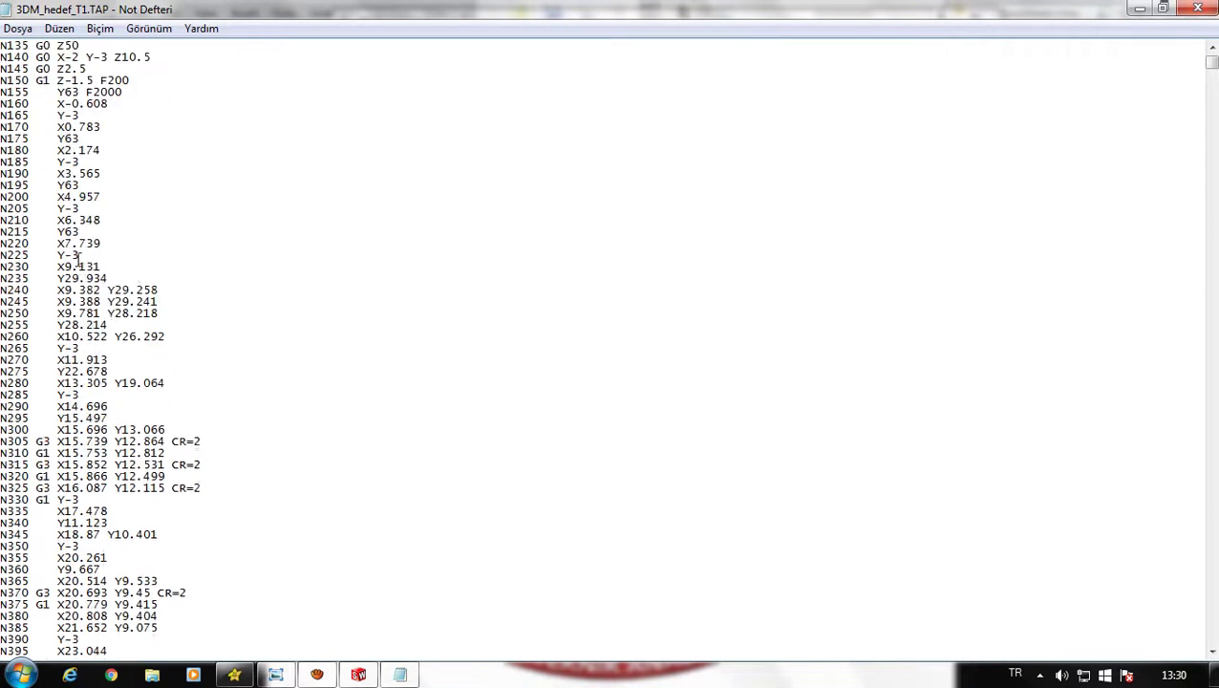
scroll(150, 299, "down", 11)
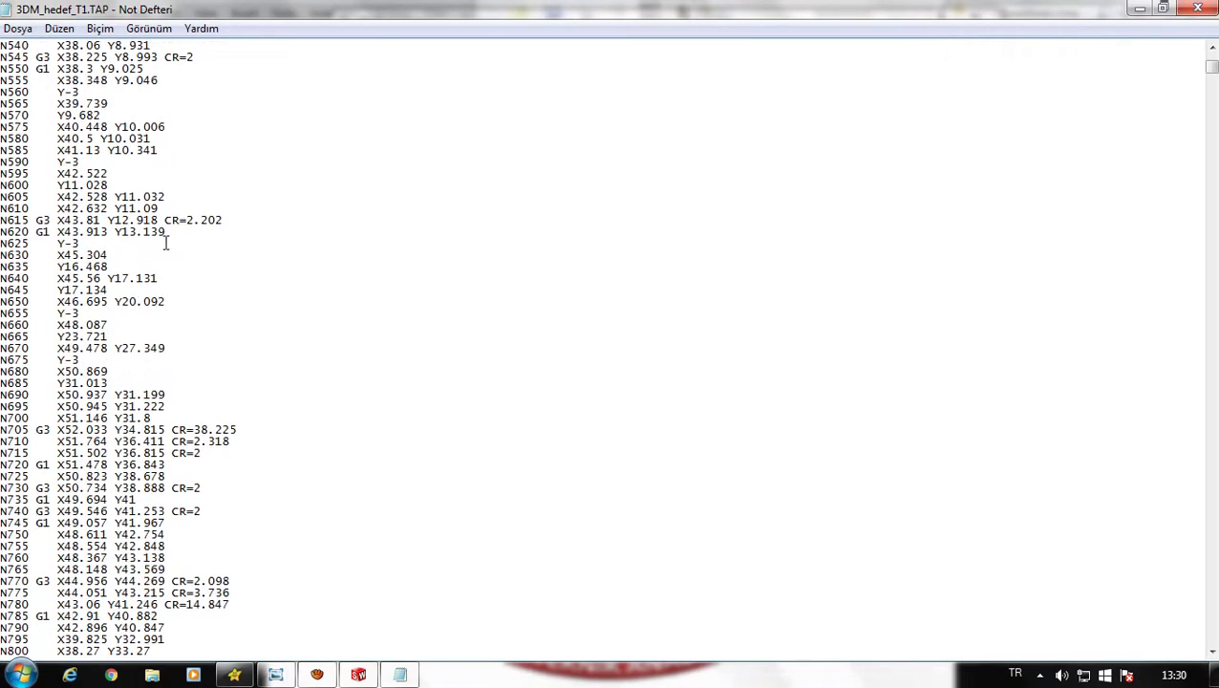
scroll(134, 289, "up", 5)
scroll(305, 212, "down", 20)
scroll(305, 245, "down", 20)
left_click(17, 28)
left_click(57, 108)
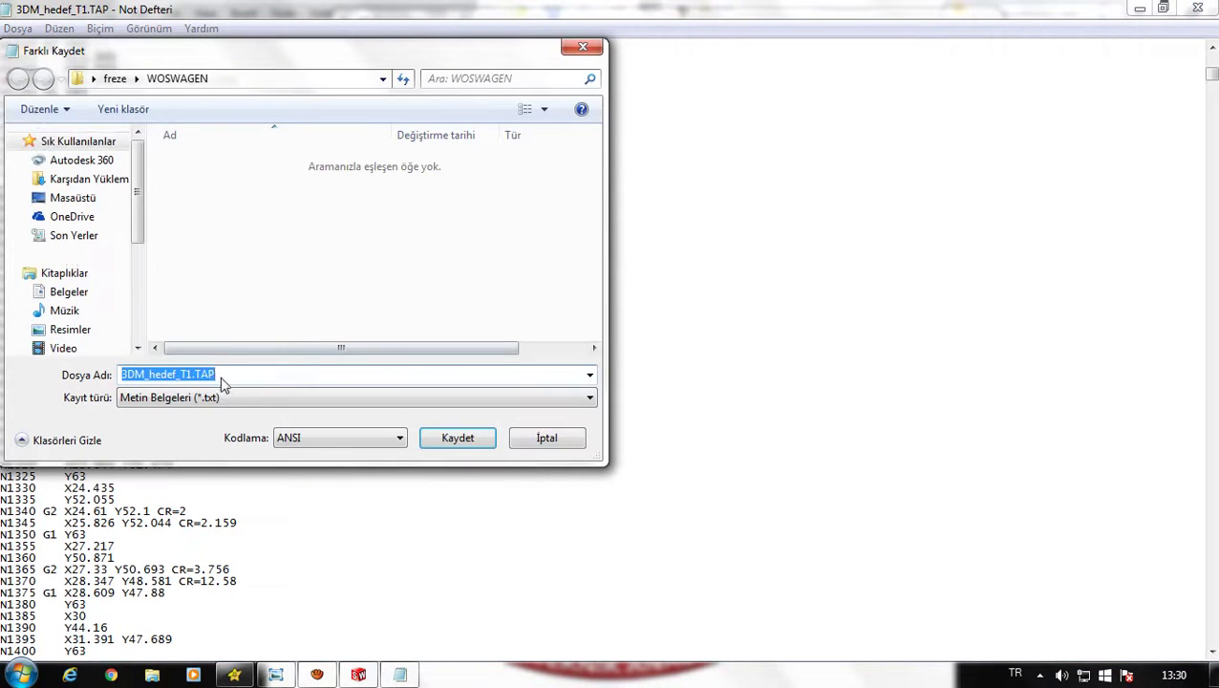
type("freze1.MPF")
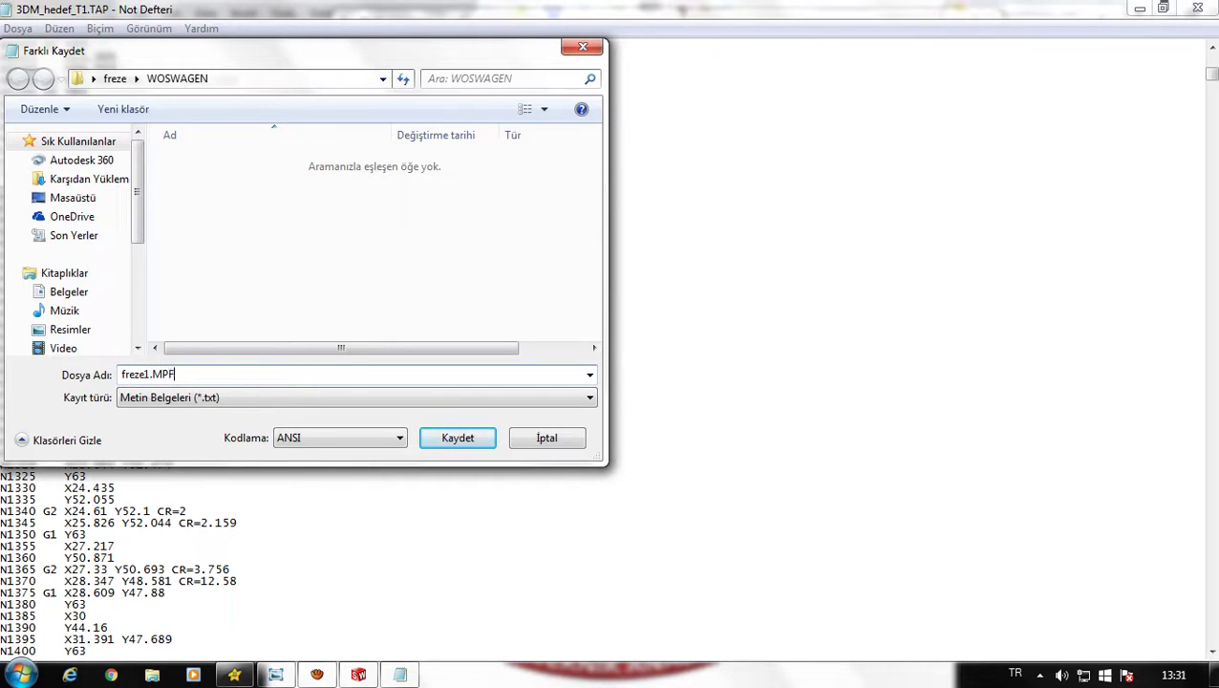
left_click(135, 398)
left_click(129, 429)
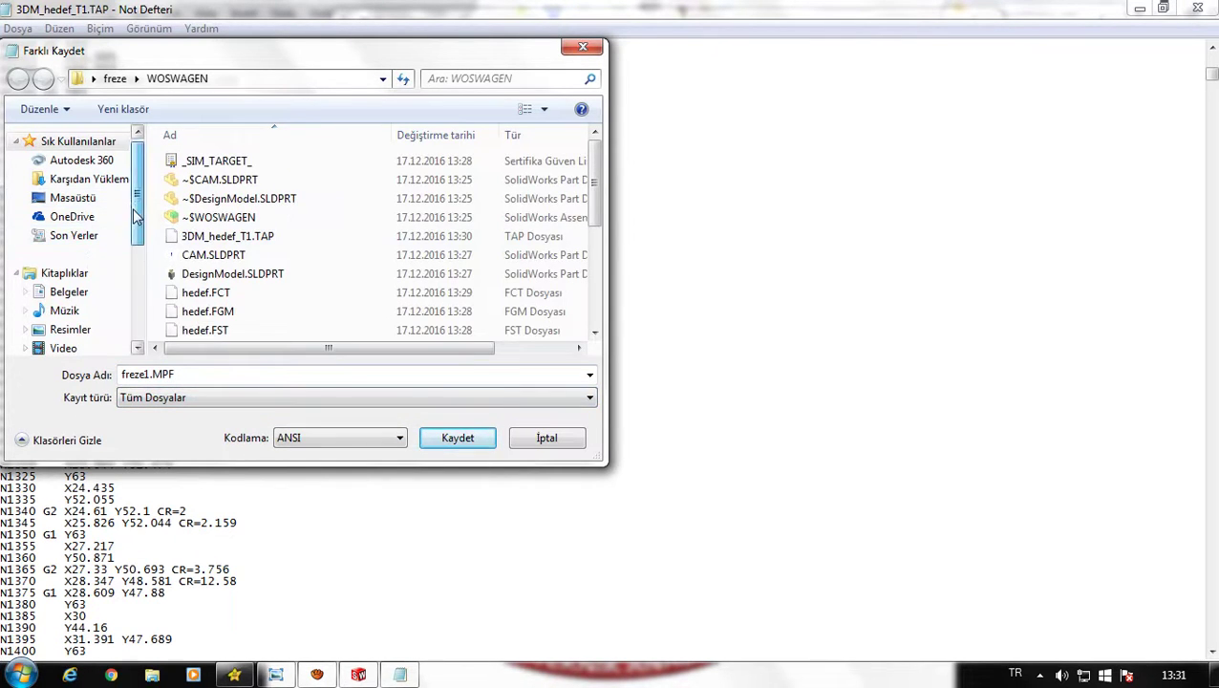
- Save freze1.MPF in the desktop's freze folder, then close the G-code file and the OneDrive welcome window
scroll(134, 216, "down", 1)
left_click(71, 170)
left_click(72, 152)
left_click_drag(593, 154, 594, 246)
left_click(247, 337)
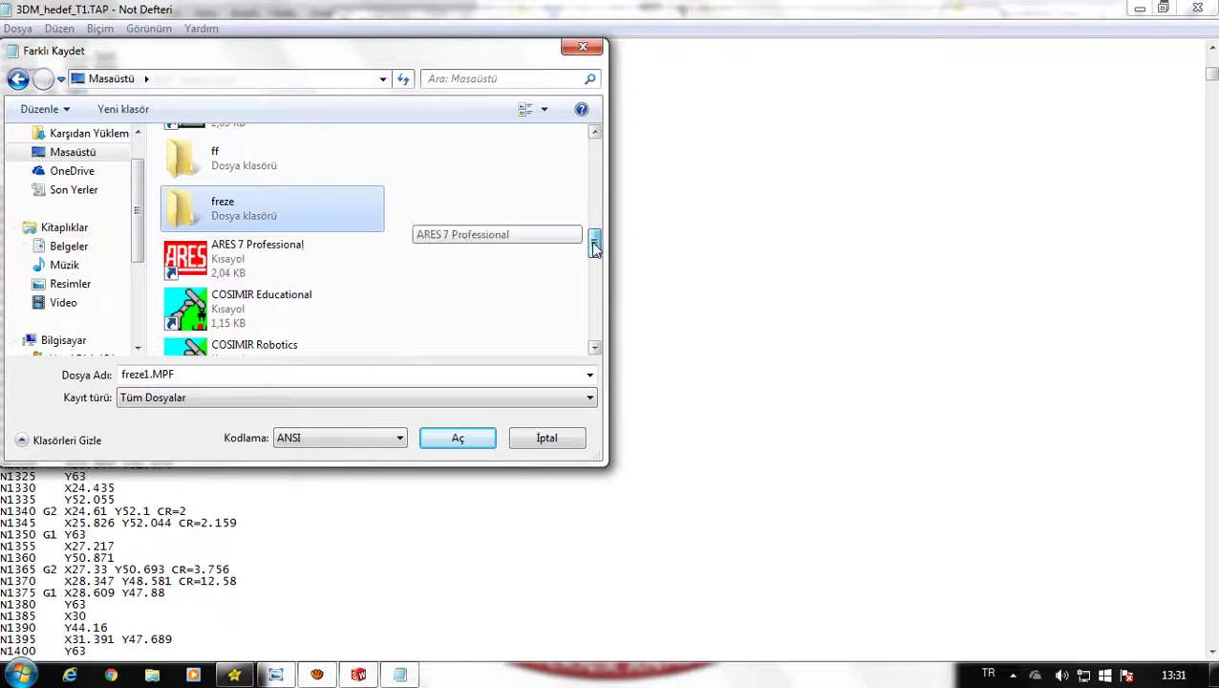
double_click(313, 228)
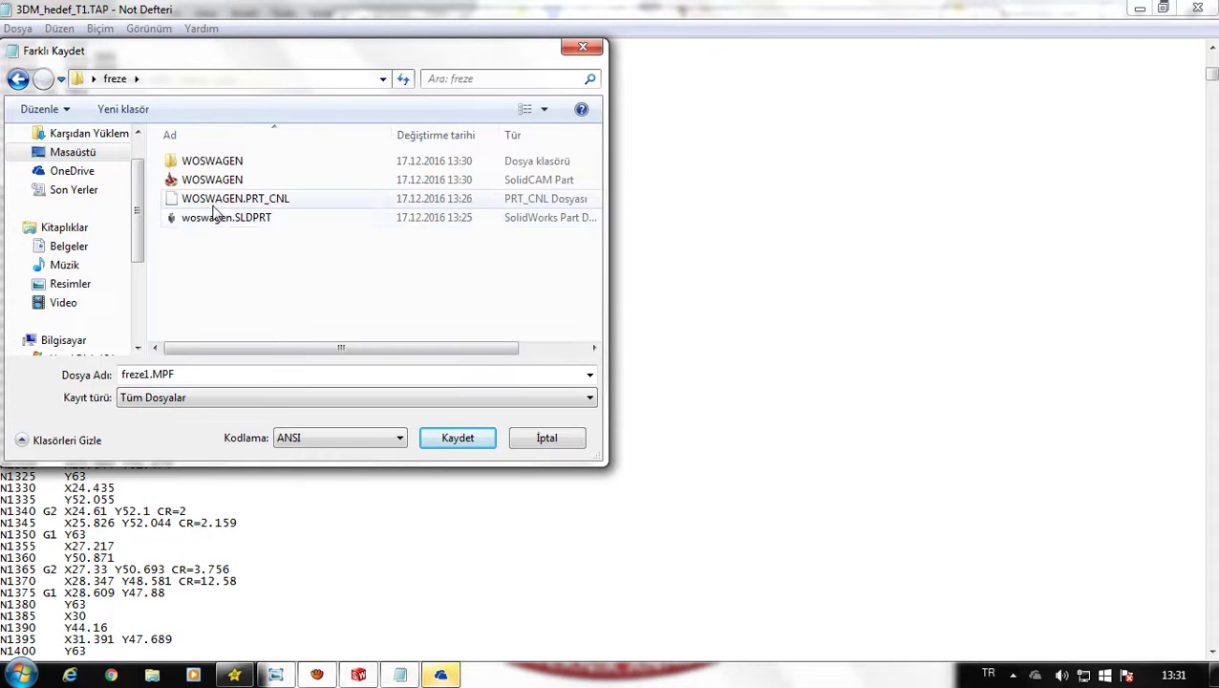
left_click(455, 443)
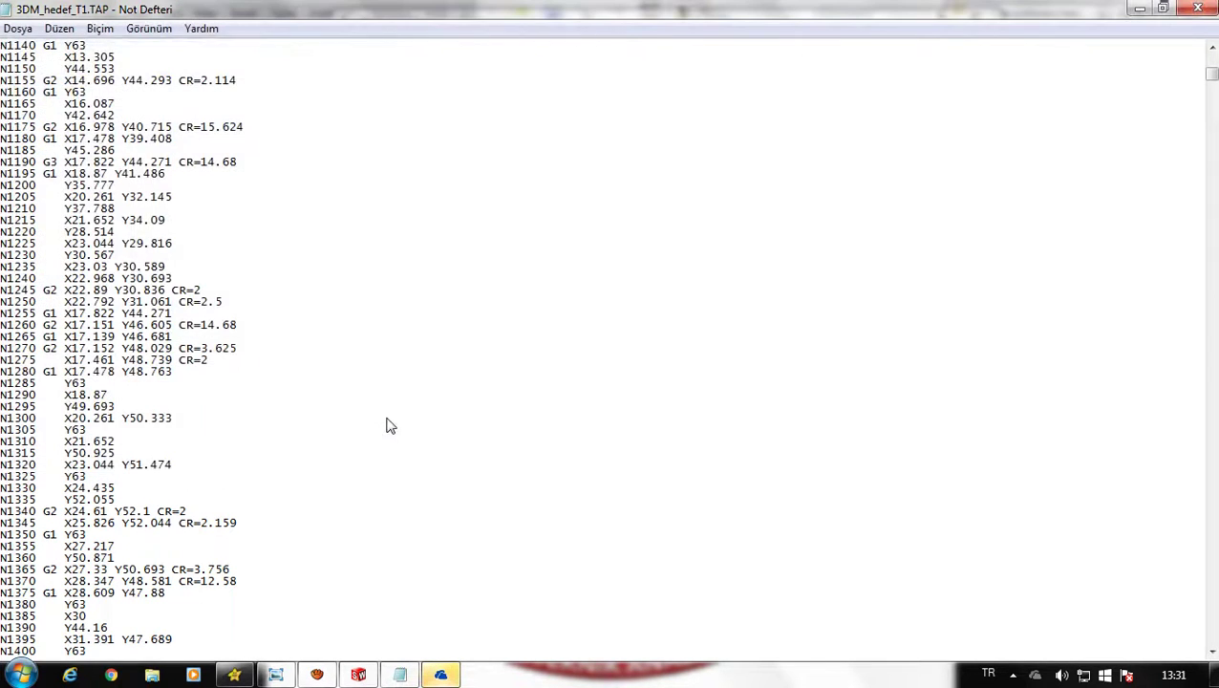
left_click(1196, 9)
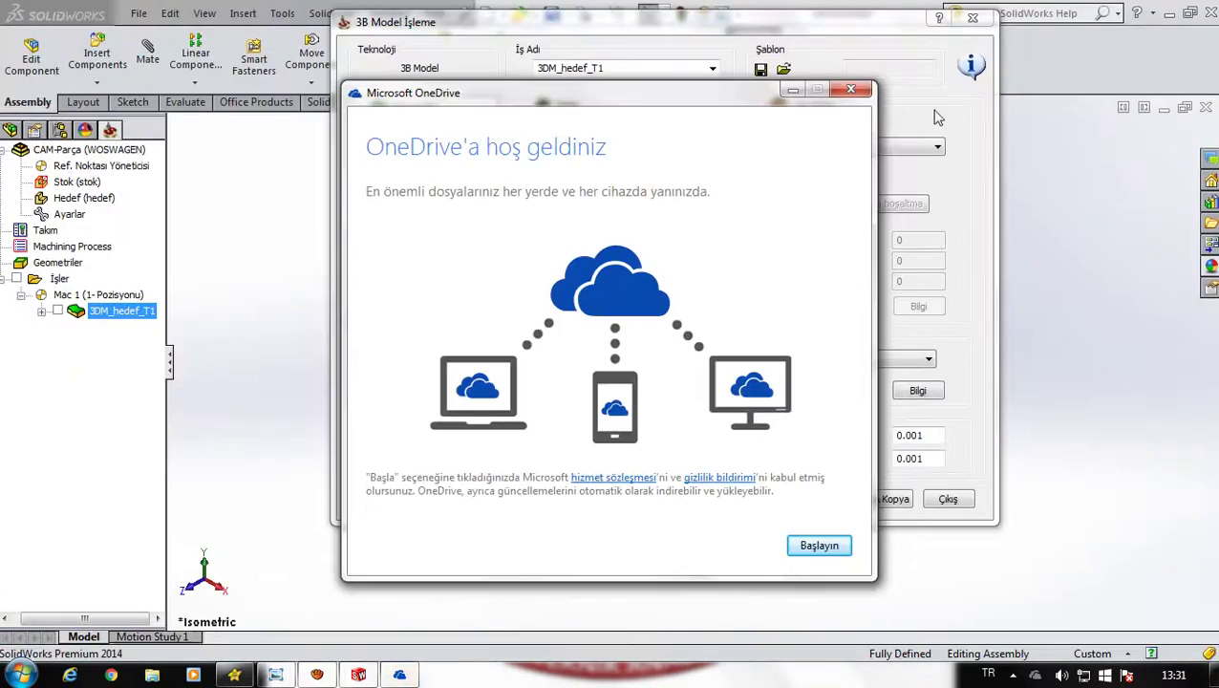
left_click(850, 89)
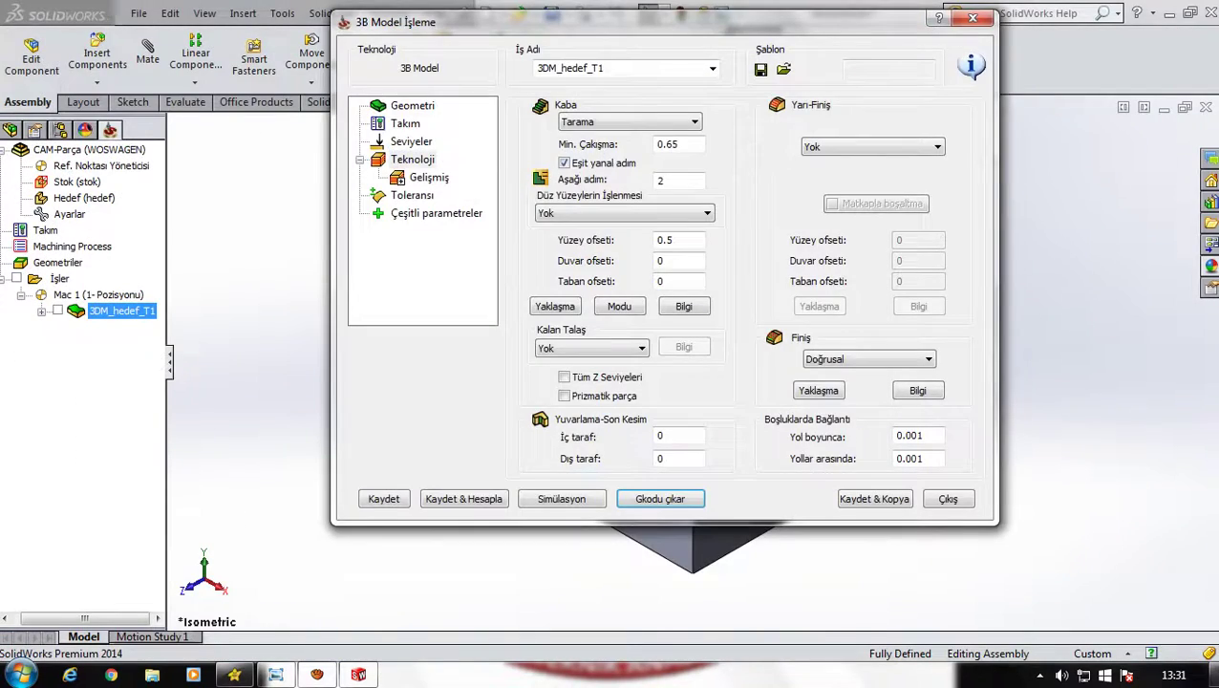
- Switch to the desktop and copy freze1.MPF from the freze folder
key("super+d")
double_click(969, 99)
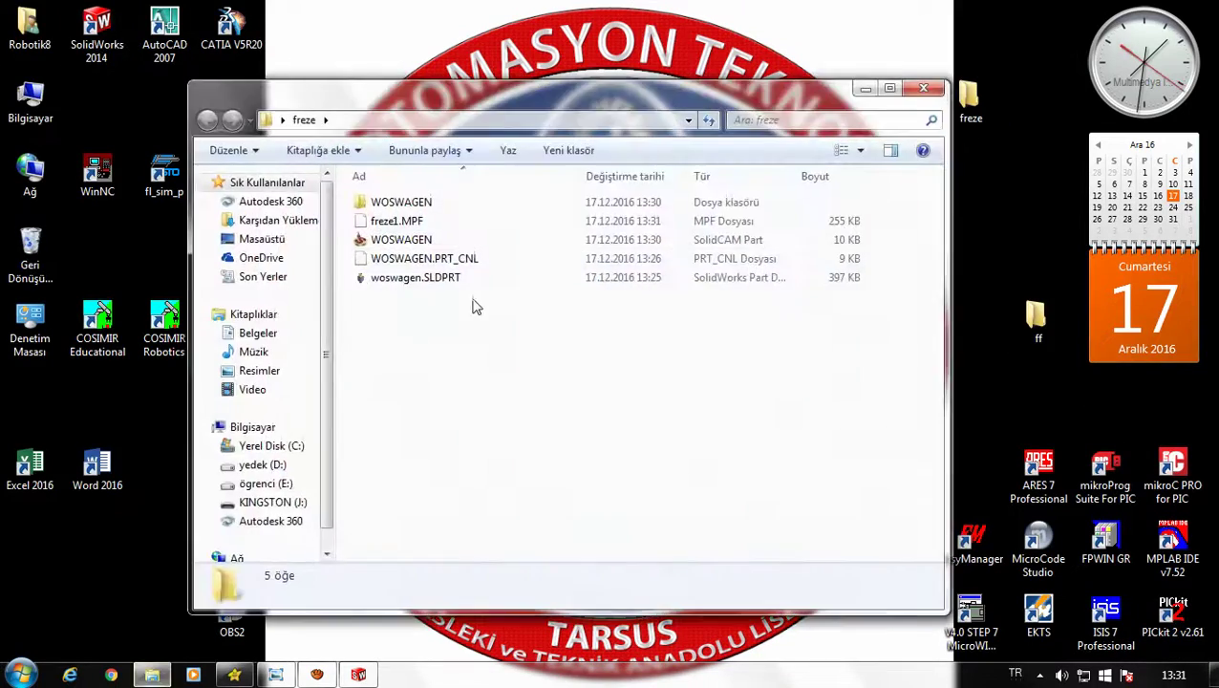
left_click(394, 226)
right_click(389, 228)
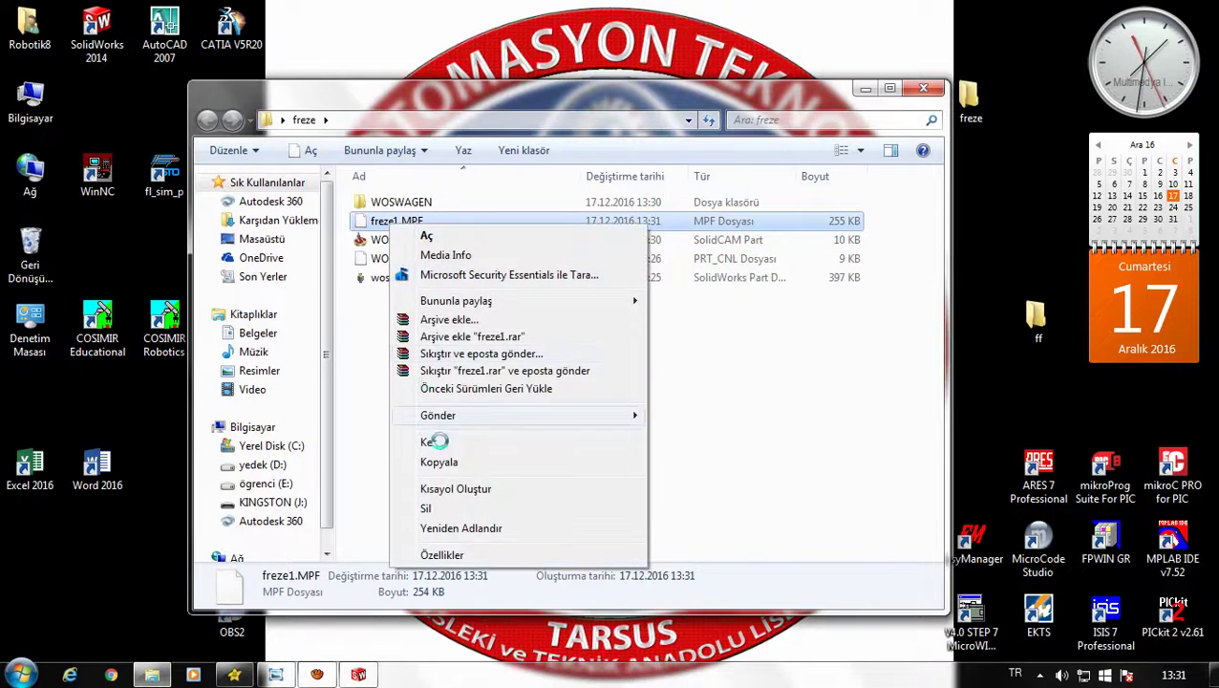
left_click(439, 461)
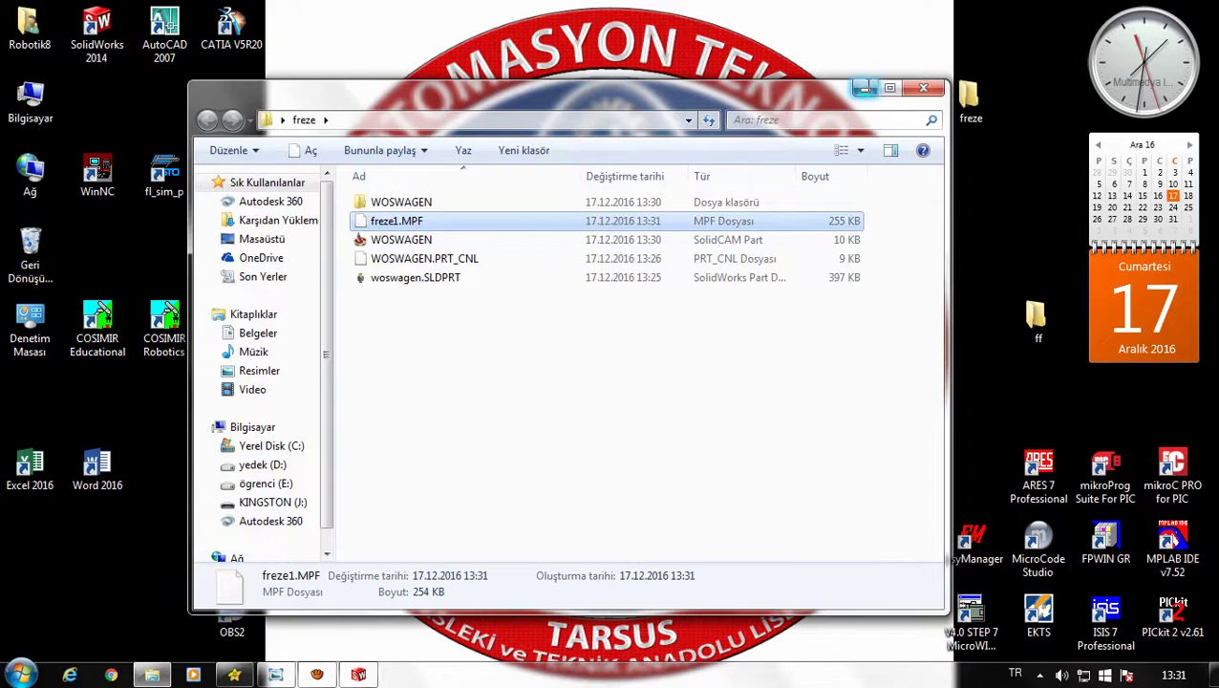
left_click(864, 88)
- Open the WinNC mill program folder C:\WinNC32\SIE840D.M\PRG\MPF.DIR
double_click(30, 98)
double_click(459, 251)
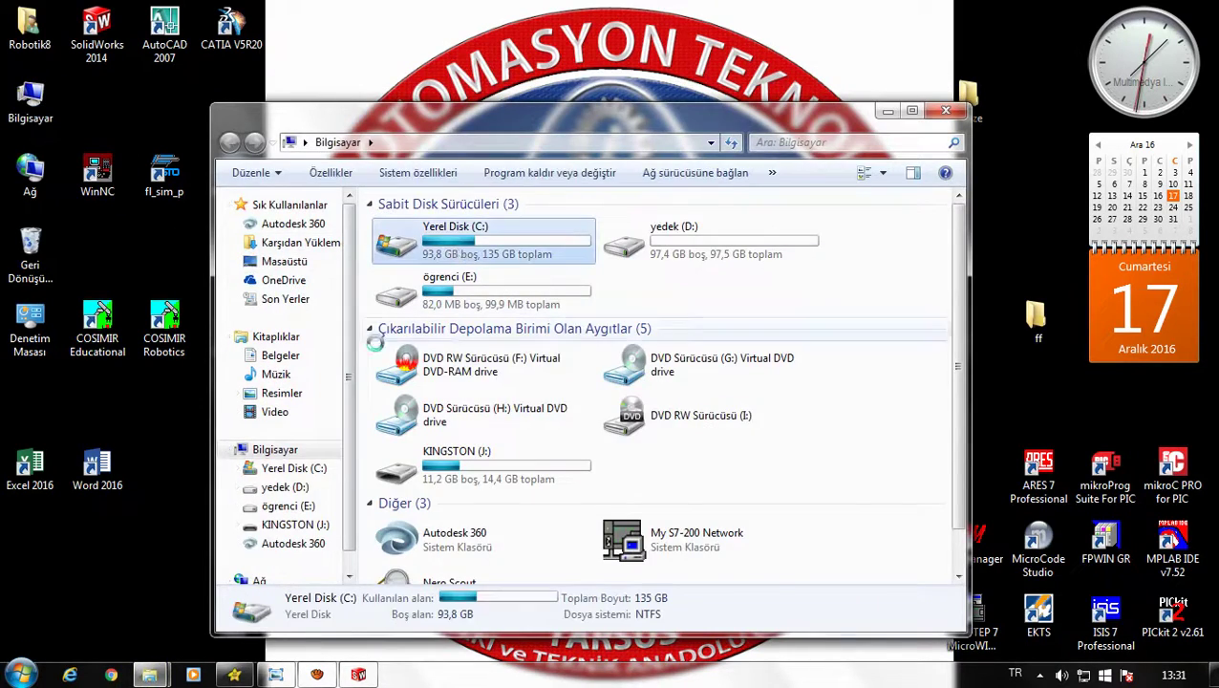
left_click(421, 450)
double_click(421, 450)
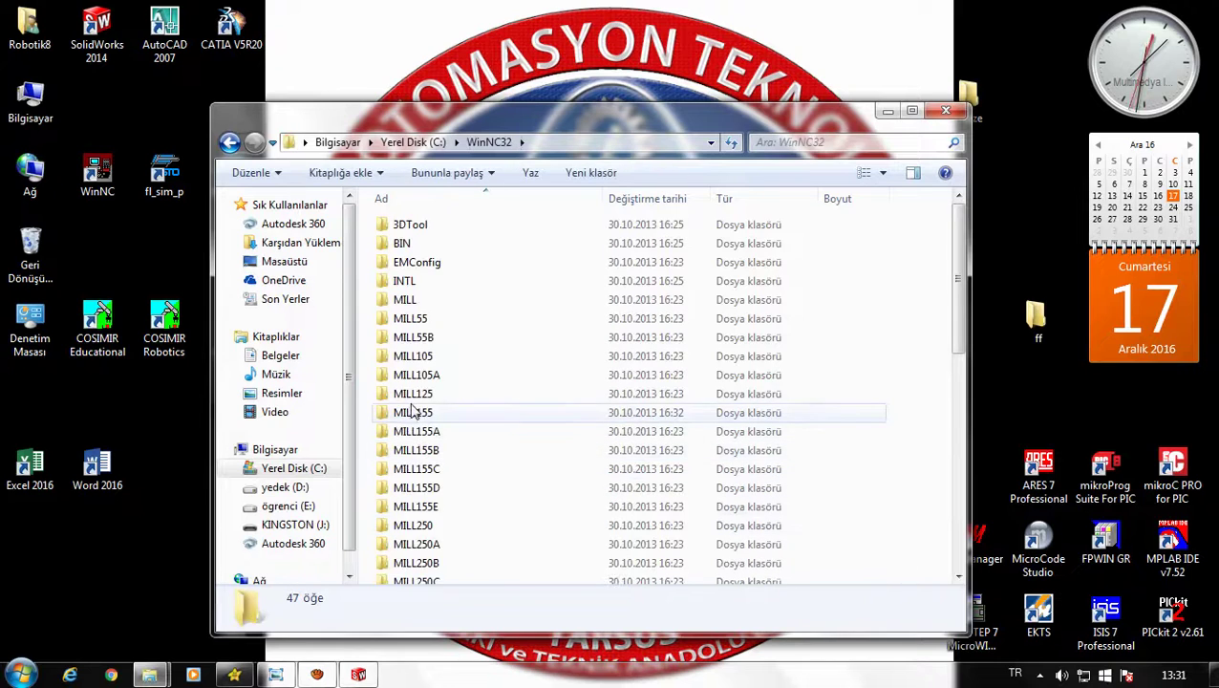
scroll(449, 444, "down", 5)
scroll(468, 380, "up", 2)
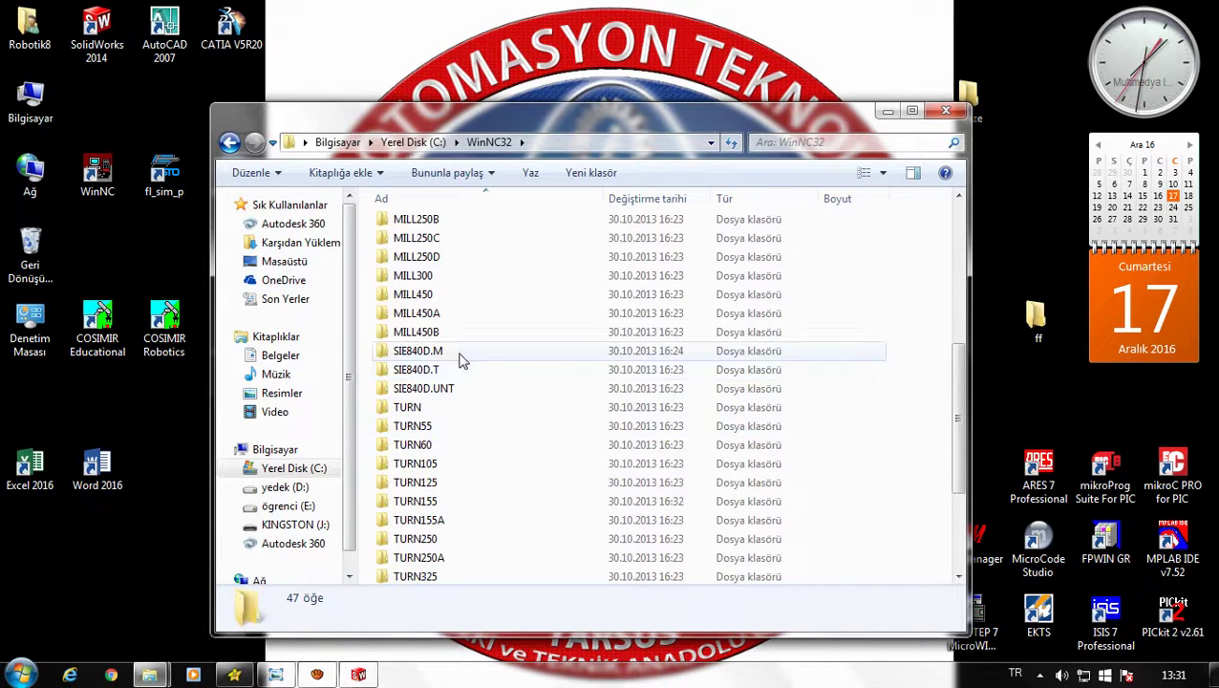
left_click(425, 353)
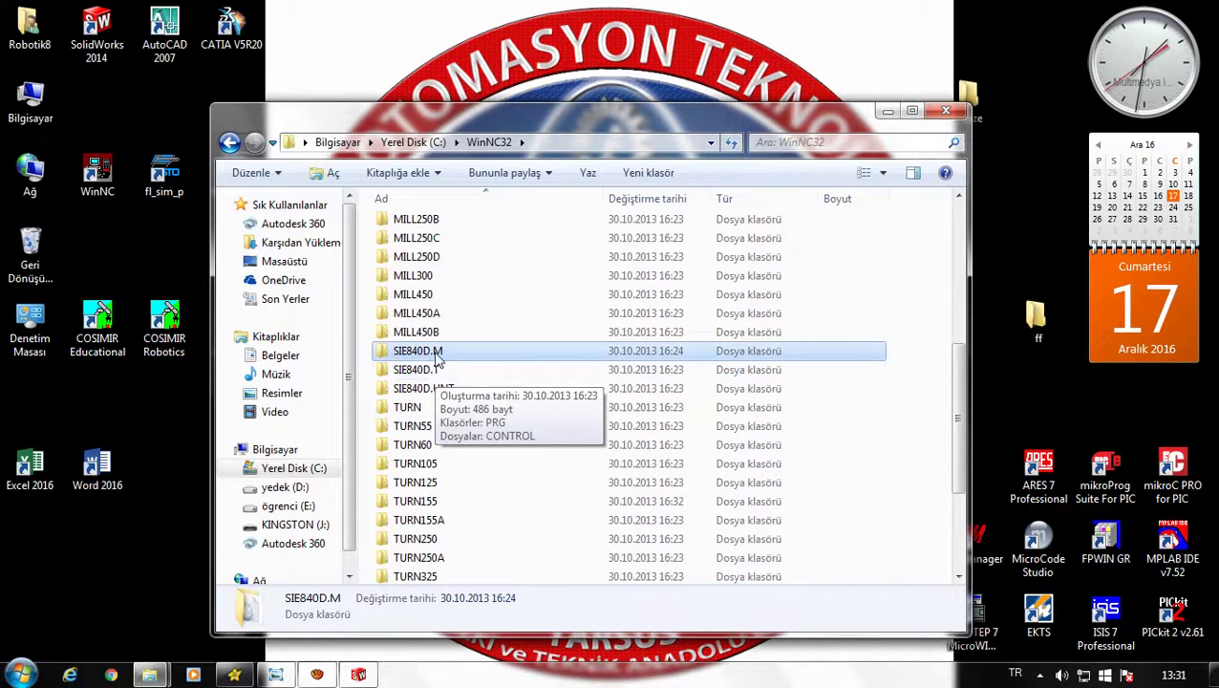
double_click(431, 353)
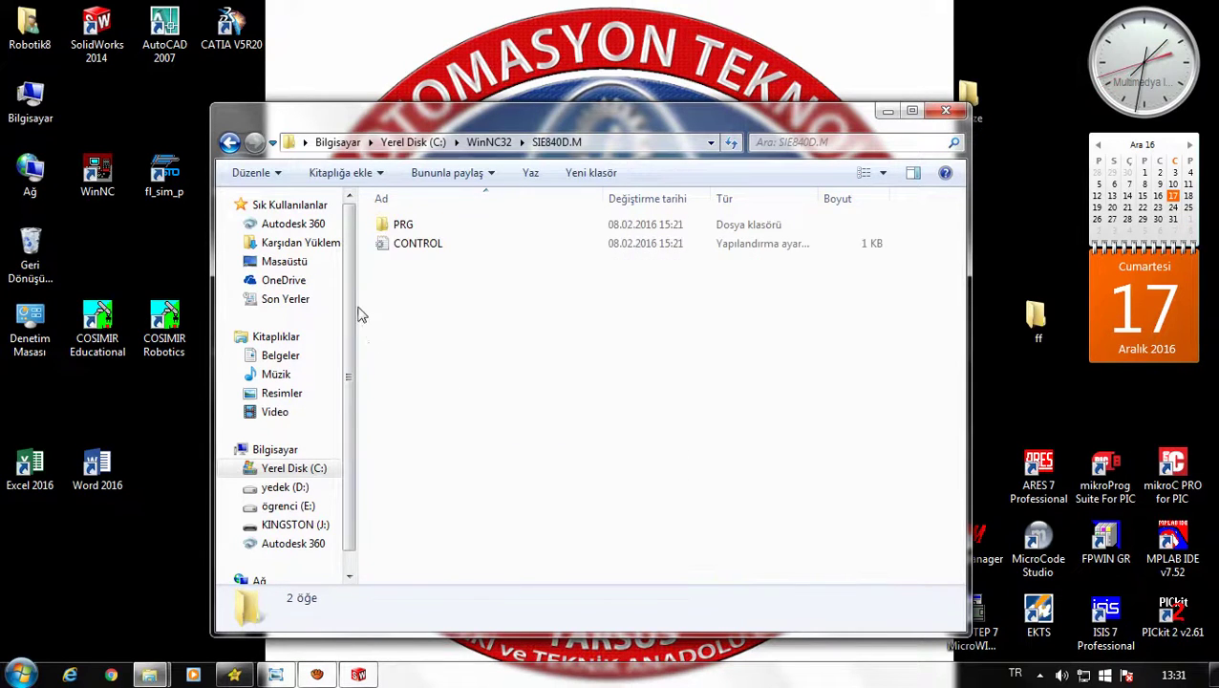
double_click(408, 223)
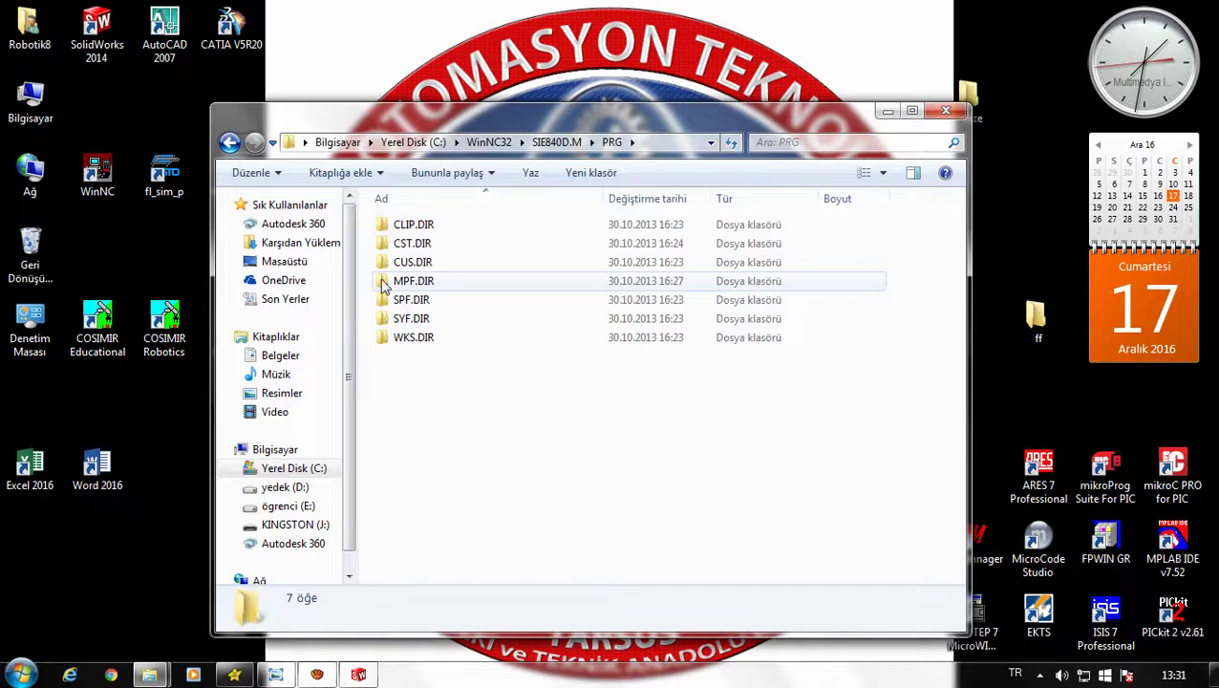
double_click(413, 282)
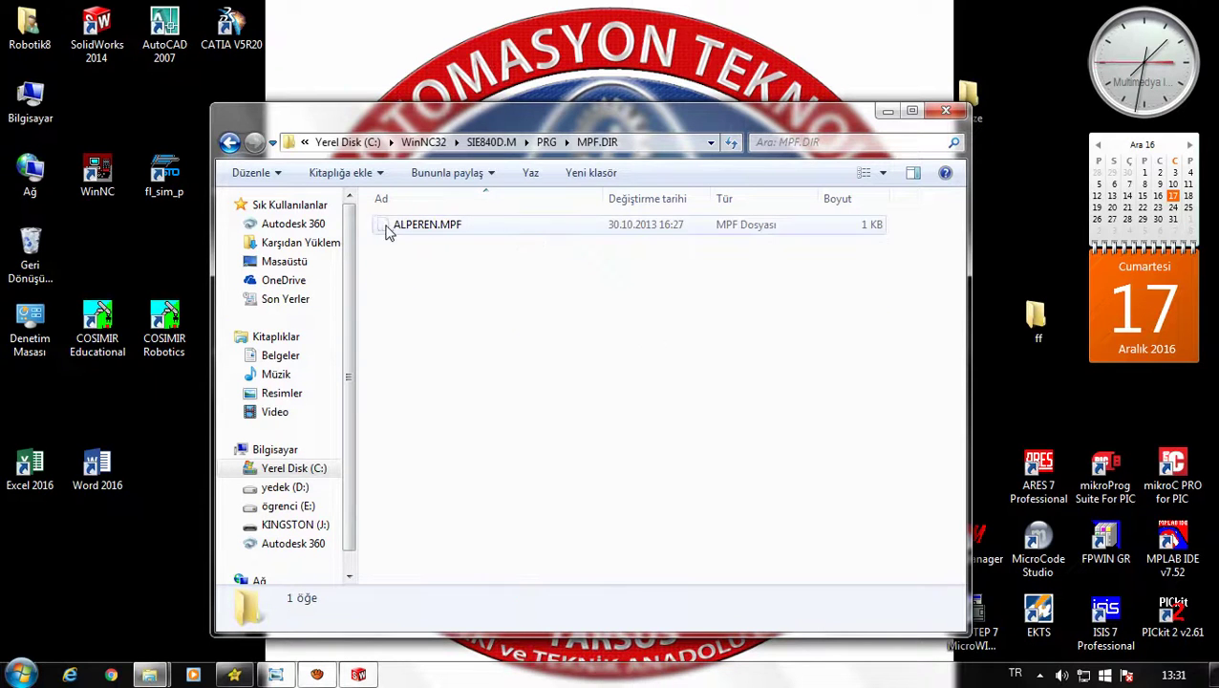
- Paste the copied freze1.MPF into the MPF.DIR folder and close the folder window
right_click(418, 289)
left_click(469, 417)
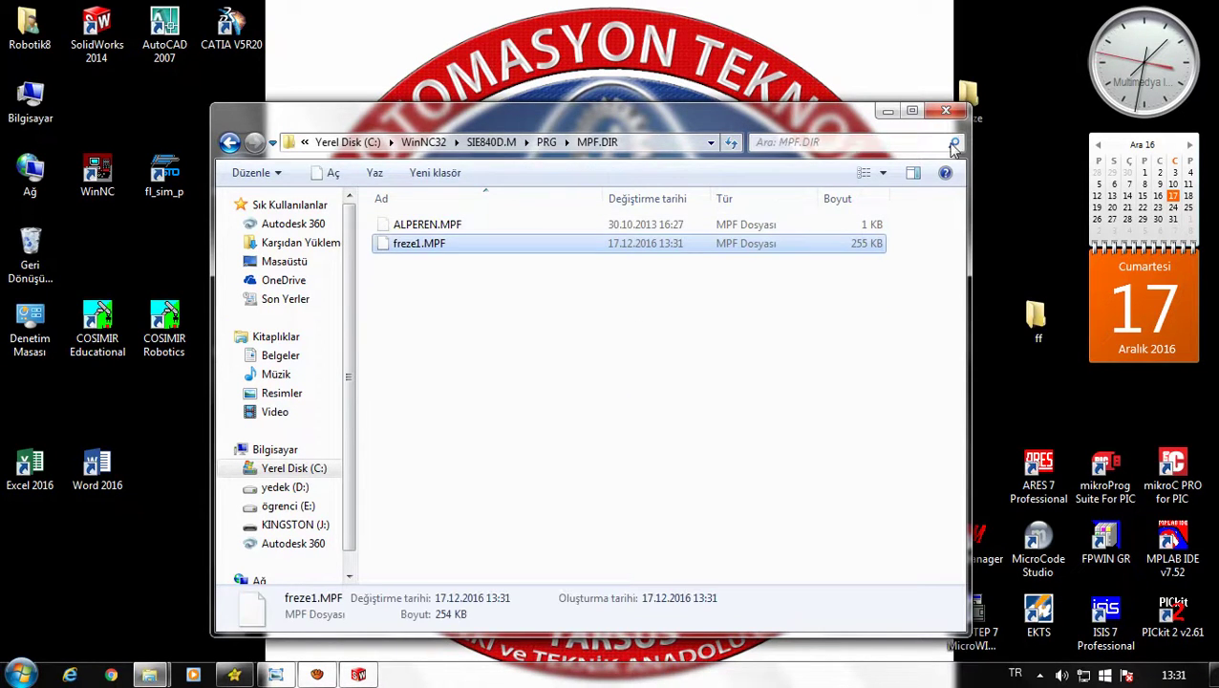
left_click(946, 110)
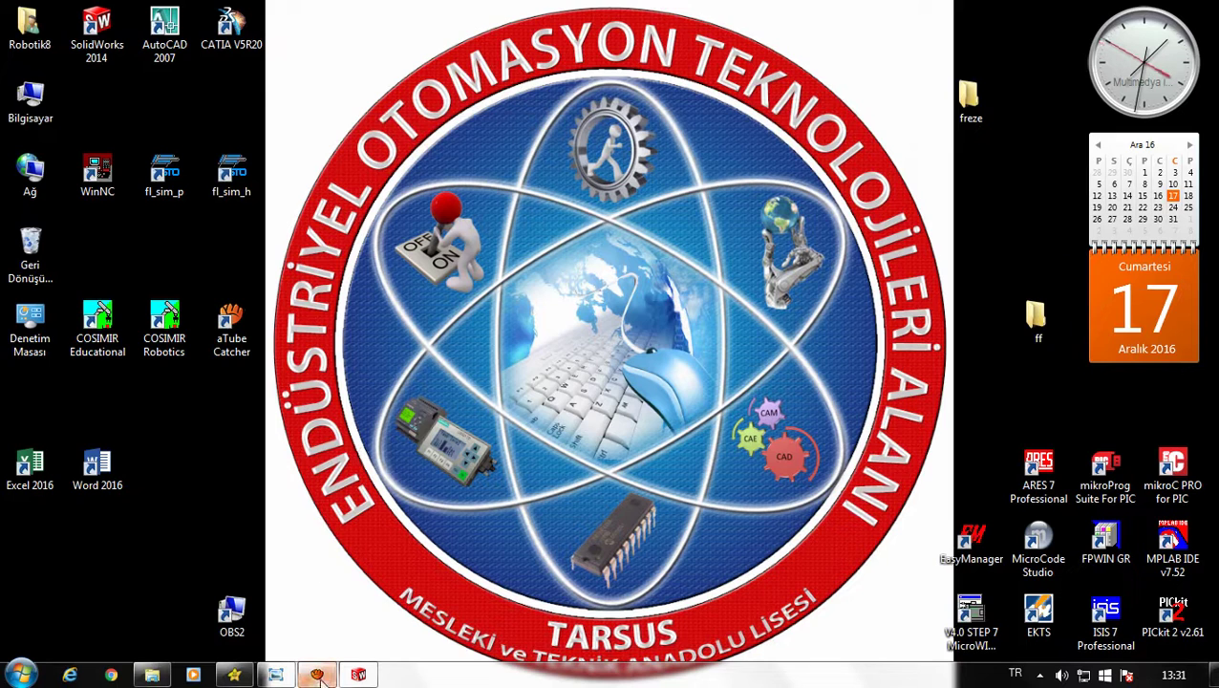
- Launch WinNC SINUMERIK 840D MILL and select FREZE1 in the part programs list
double_click(107, 189)
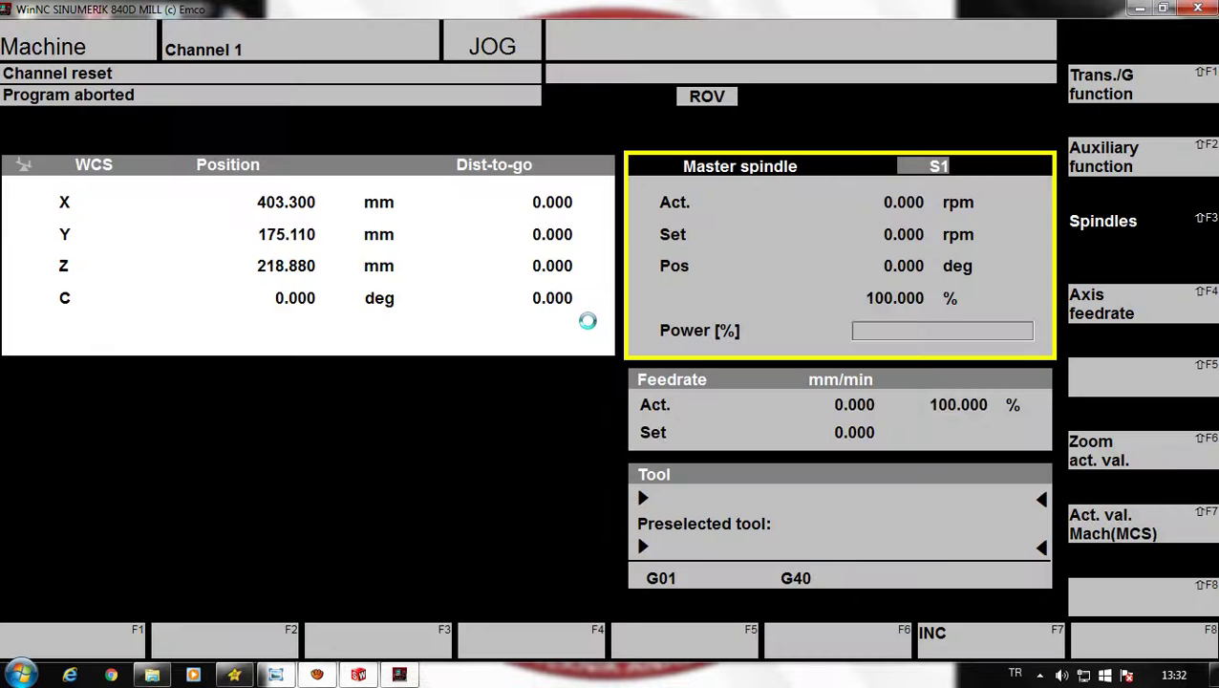
key("F10")
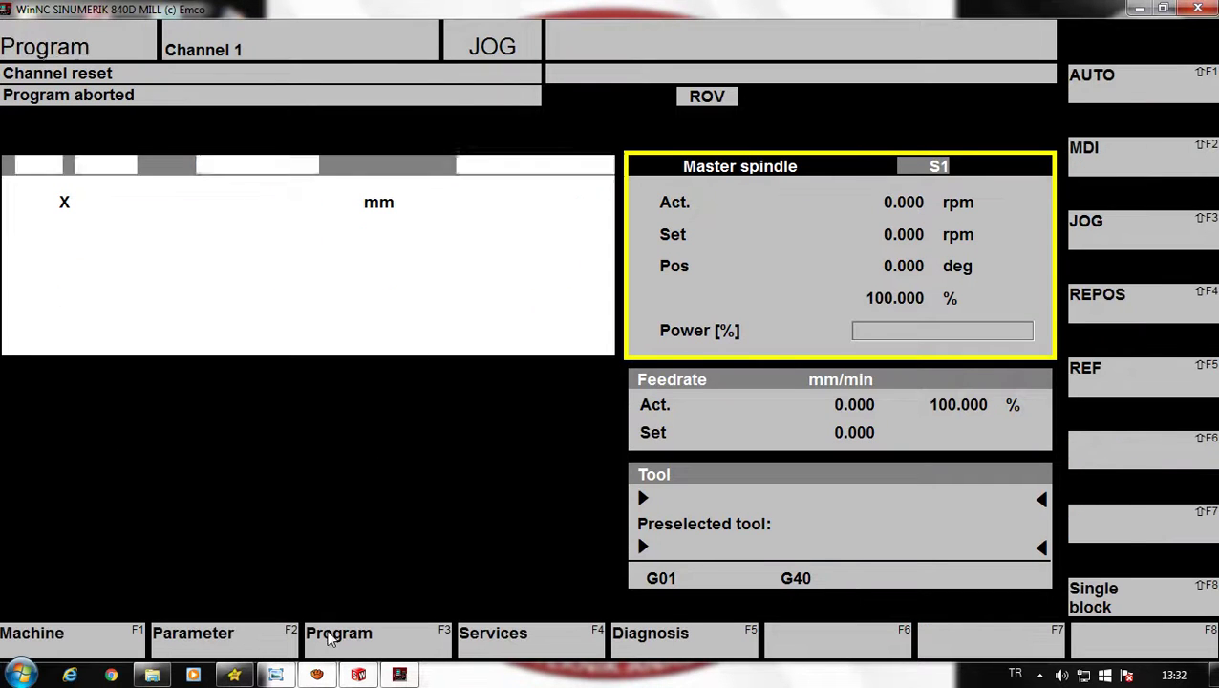
left_click(329, 638)
left_click(239, 640)
left_click(87, 251)
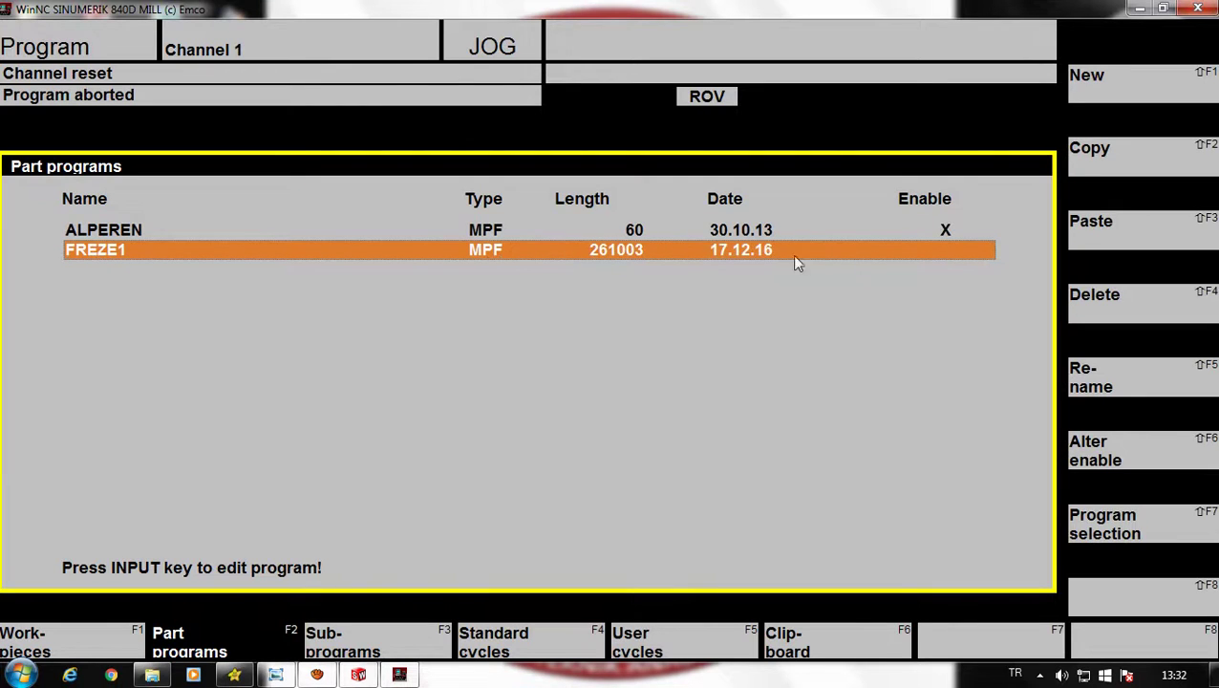
- Switch to Windows Photo Viewer and examine the machined logo in the WOSWAGEN 3D-simulation screenshot
left_click(275, 674)
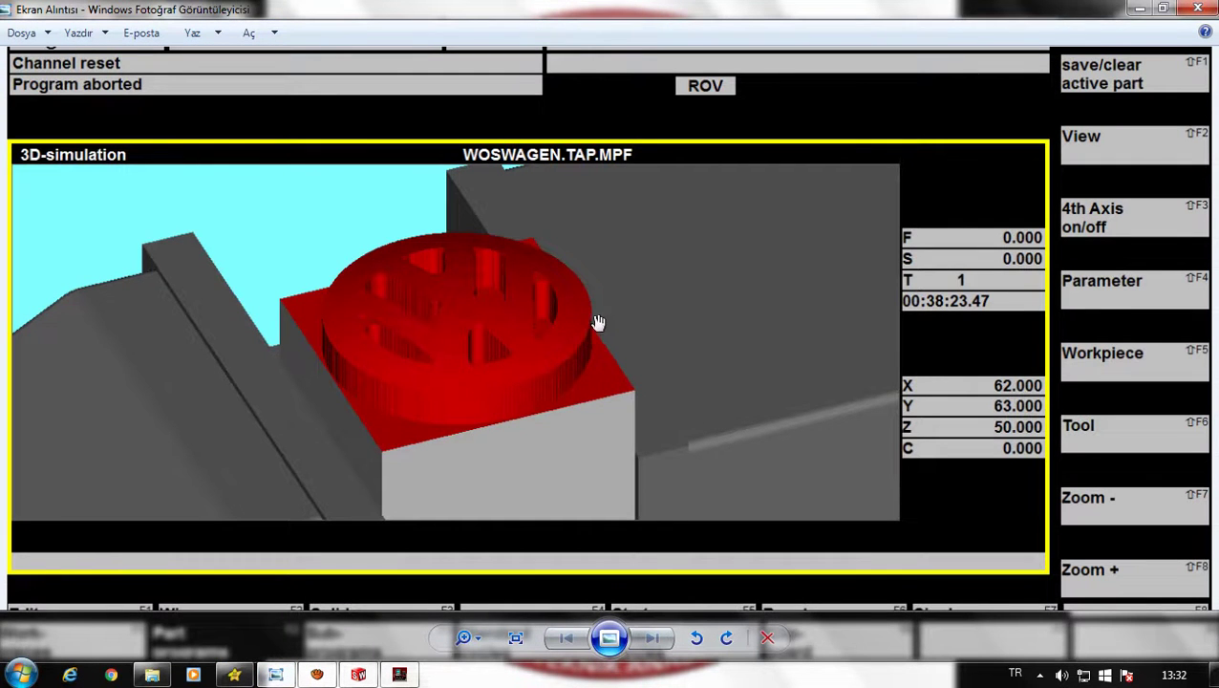
scroll(468, 334, "up", 4)
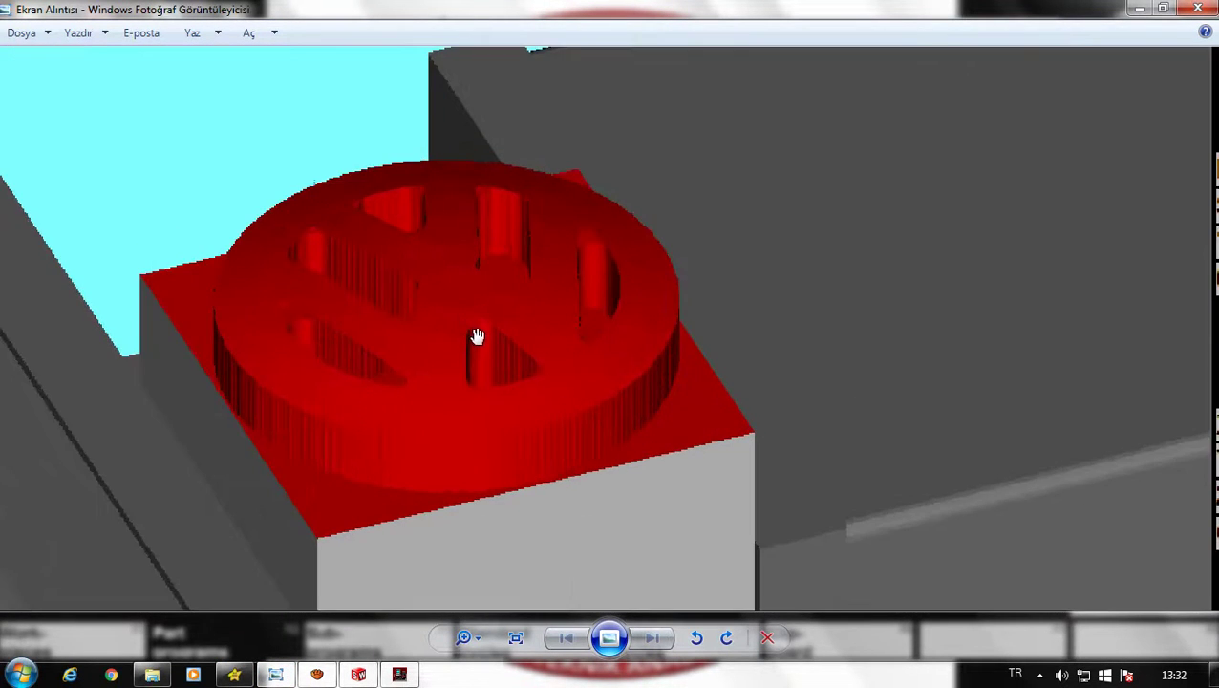
scroll(625, 351, "down", 3)
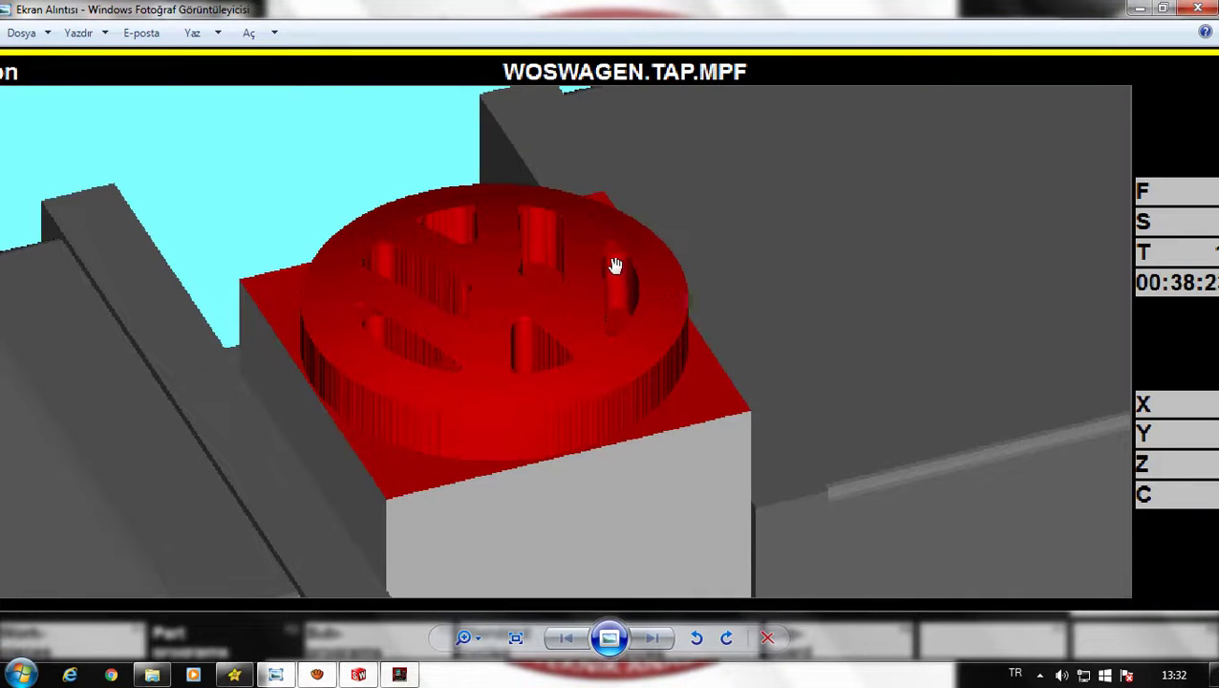
scroll(615, 268, "up", 2)
scroll(616, 265, "down", 3)
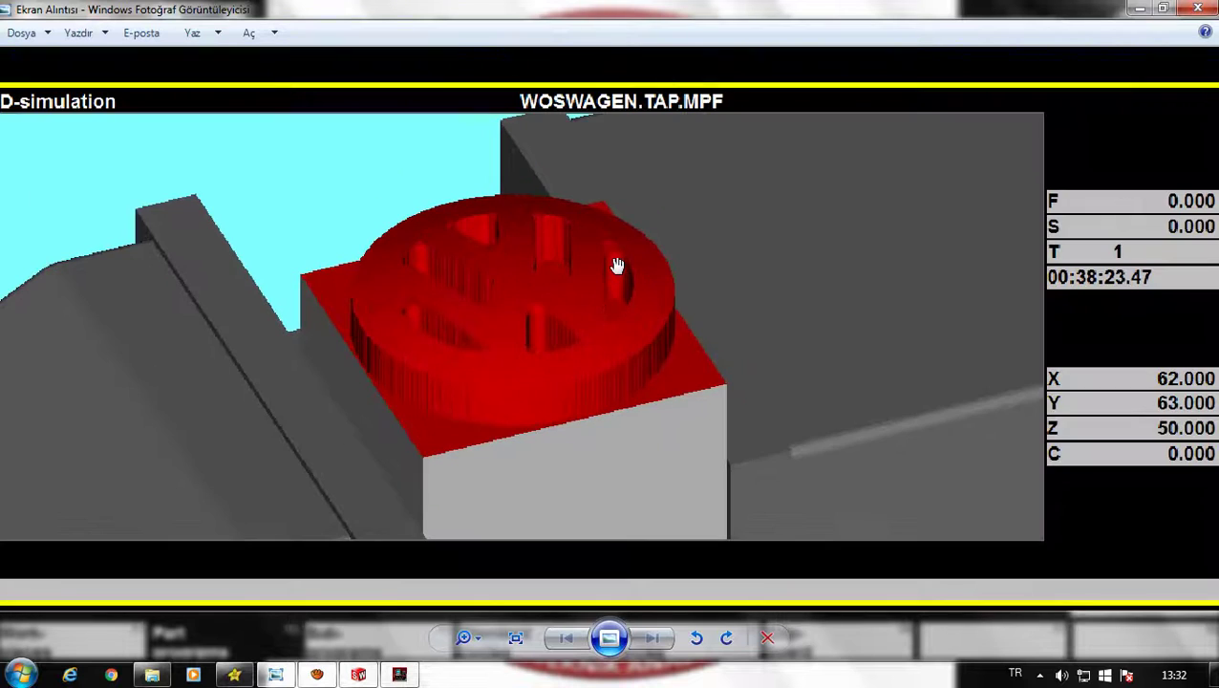
- Put away the simulation screenshot, close WinNC, and exit the 3DM_hedef_T1 operation in SolidWorks
scroll(616, 265, "down", 2)
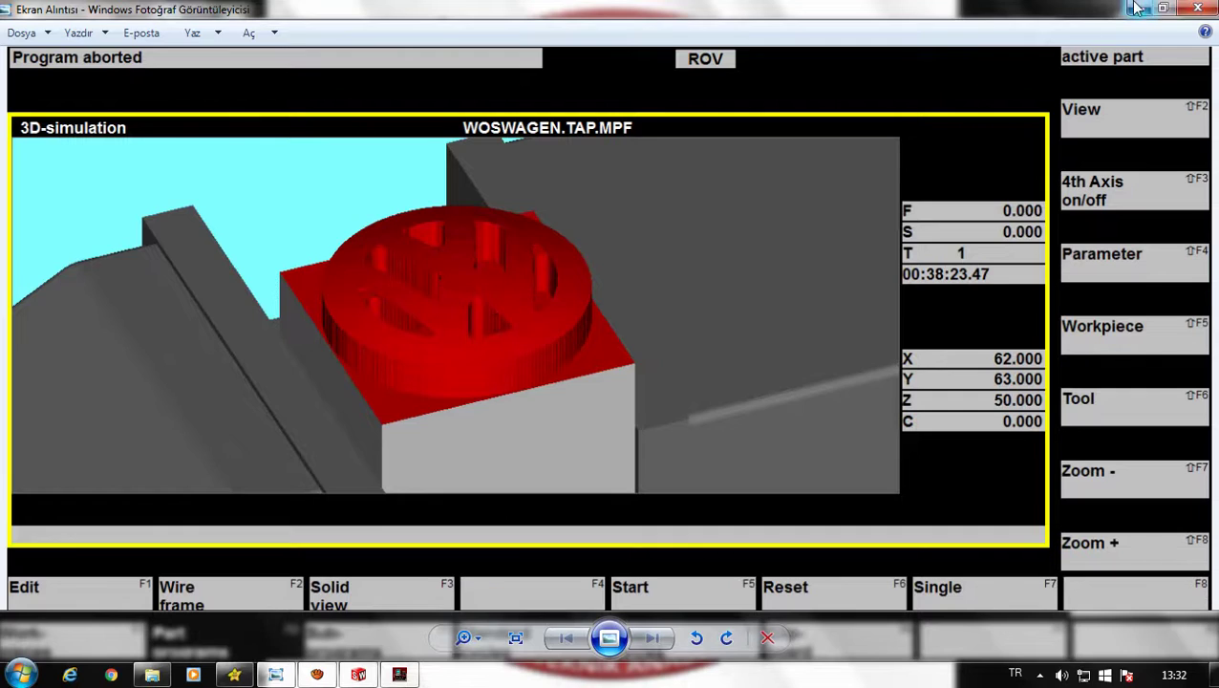
left_click(1197, 9)
left_click(1198, 8)
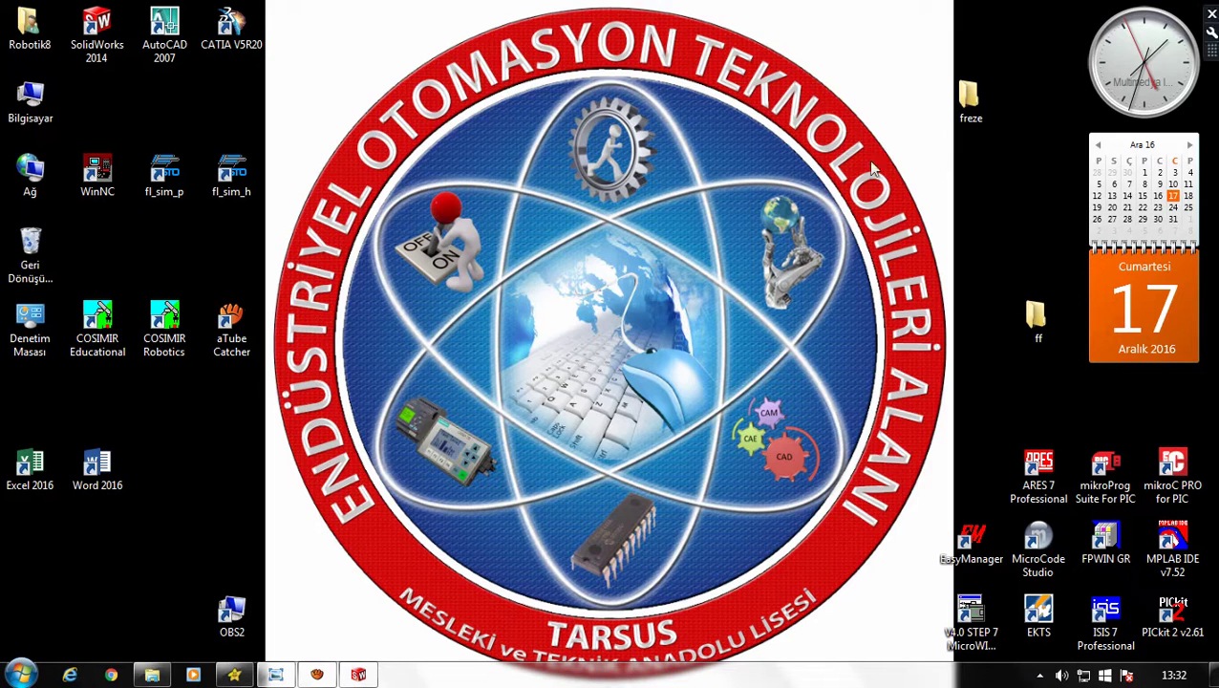
left_click(916, 126)
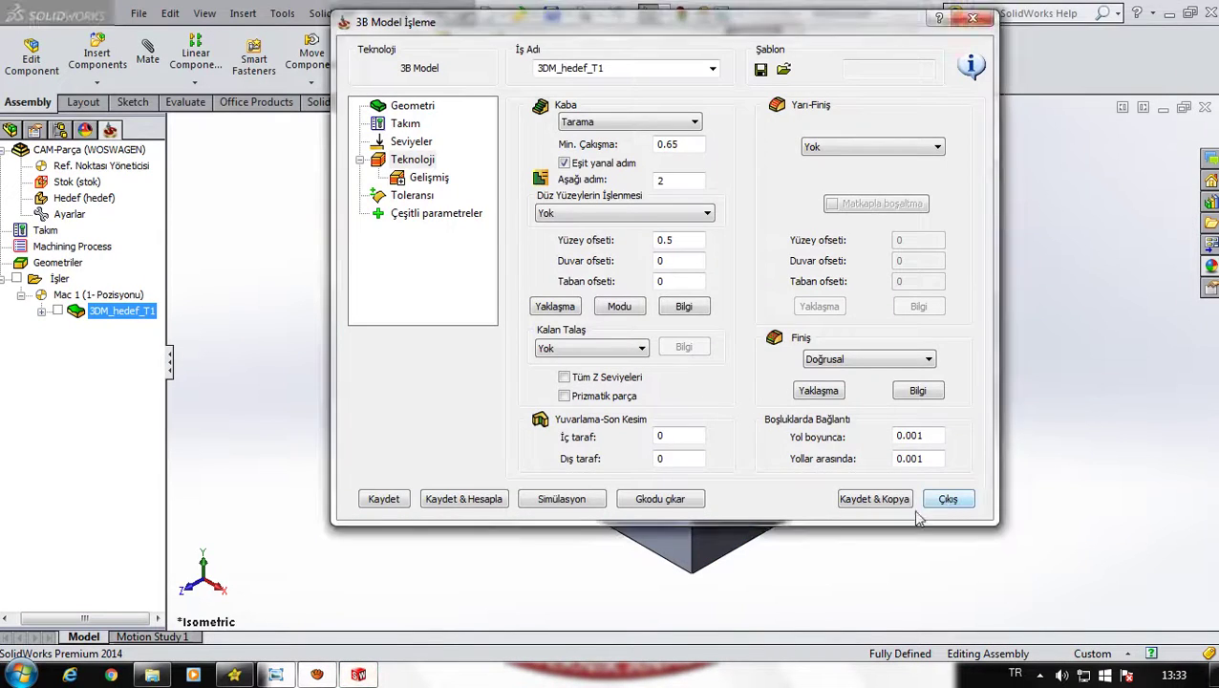
left_click(947, 504)
- Add a new 3B Model operation on the hedef geometry and restrict its working area with Sadece Kalan Talaş
right_click(44, 285)
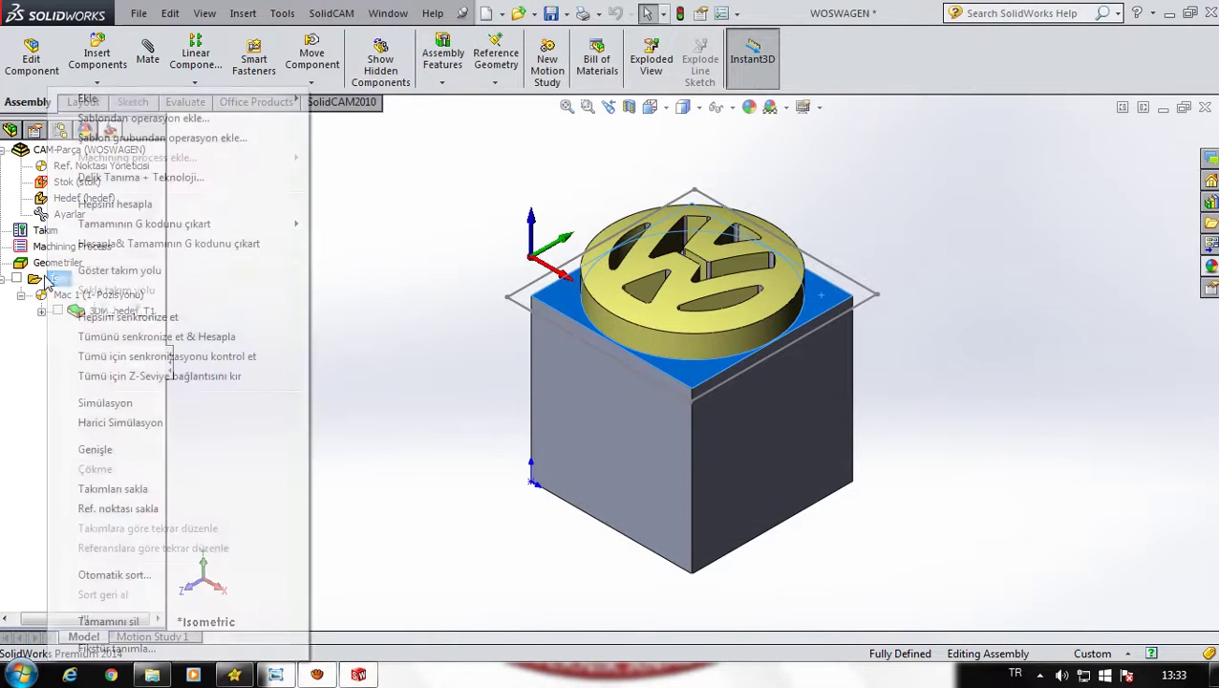
mouse_move(239, 98)
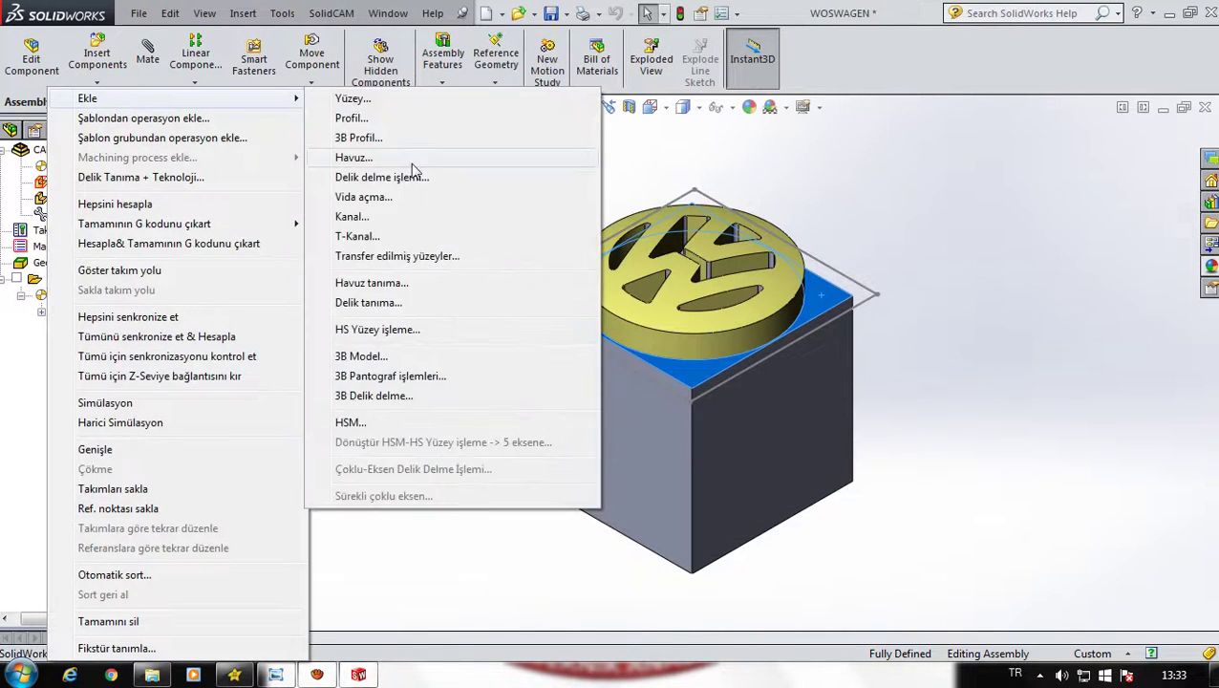
left_click(361, 355)
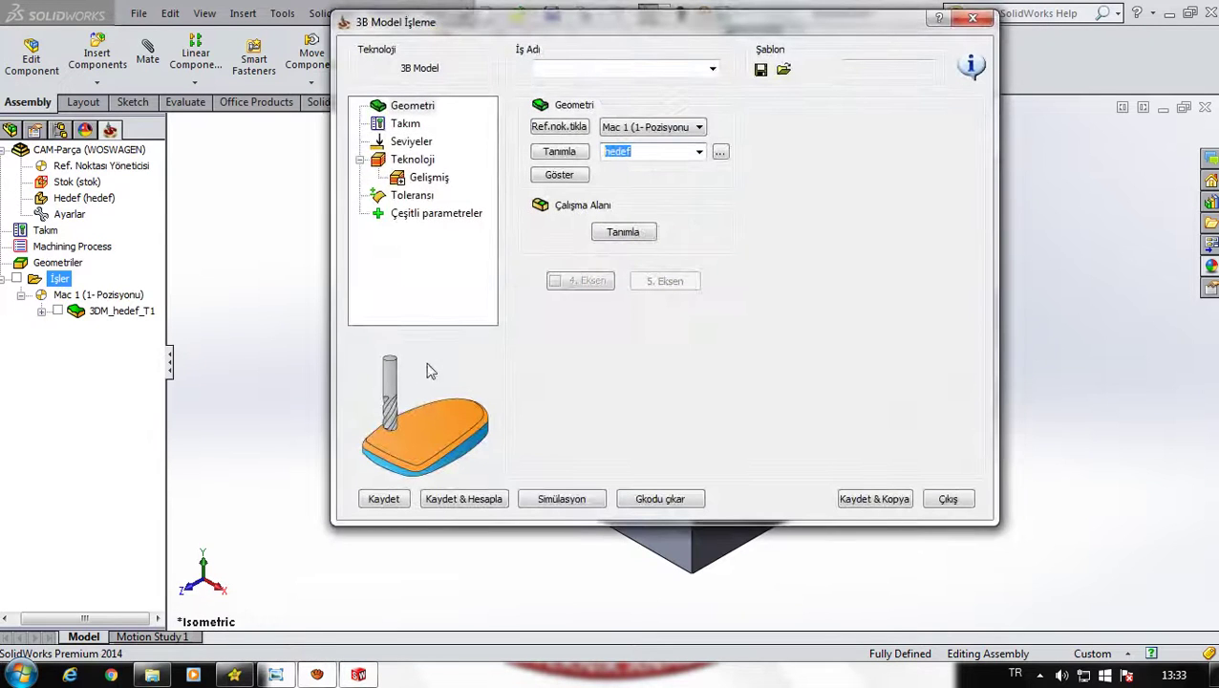
left_click(621, 232)
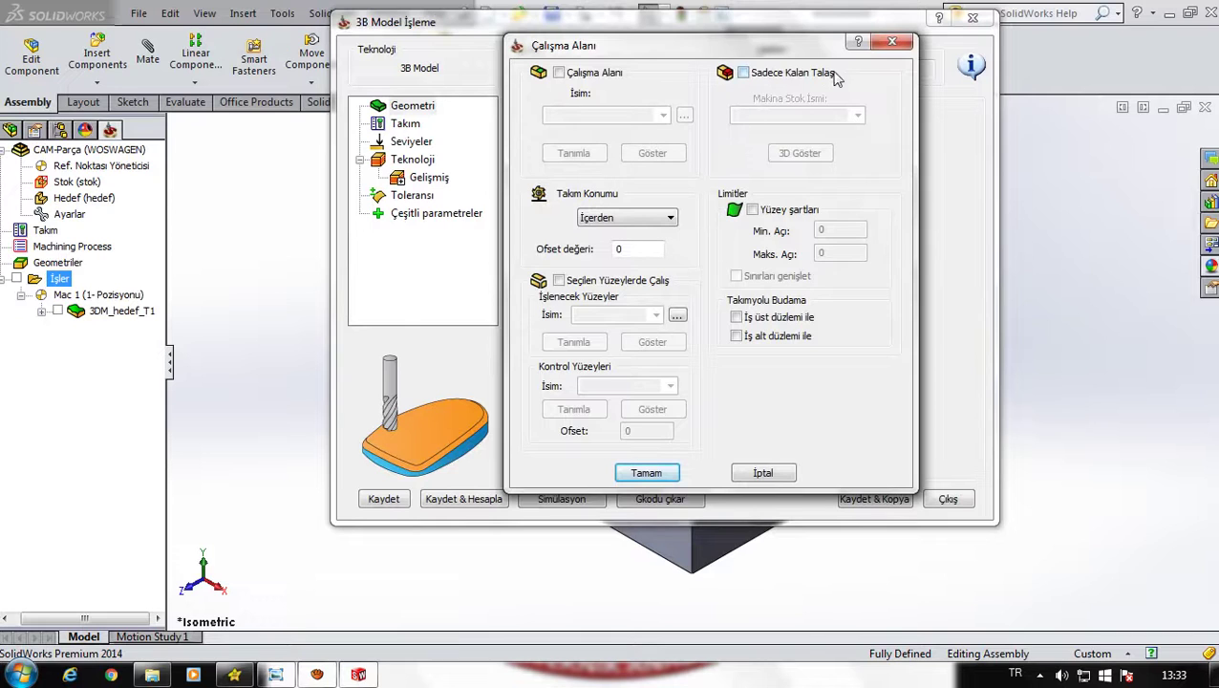
left_click(650, 472)
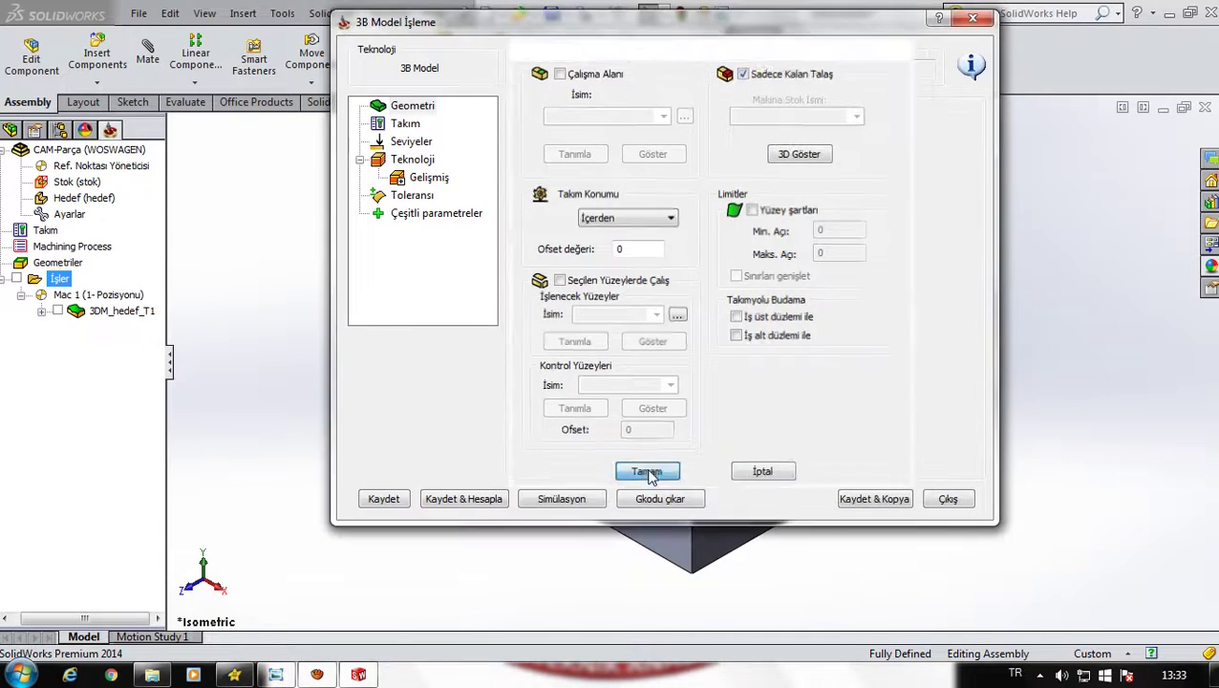
- Add a new end mill with a 2 mm diameter for the operation
left_click(405, 124)
left_click(576, 276)
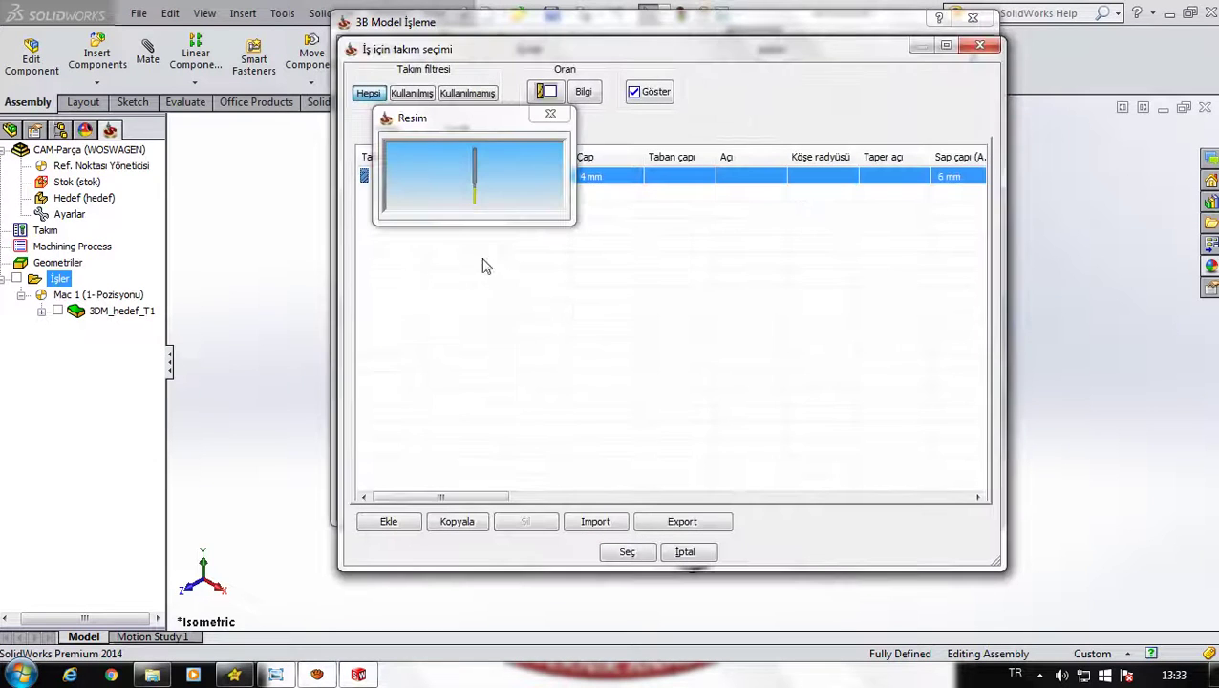
left_click(391, 524)
left_click(447, 203)
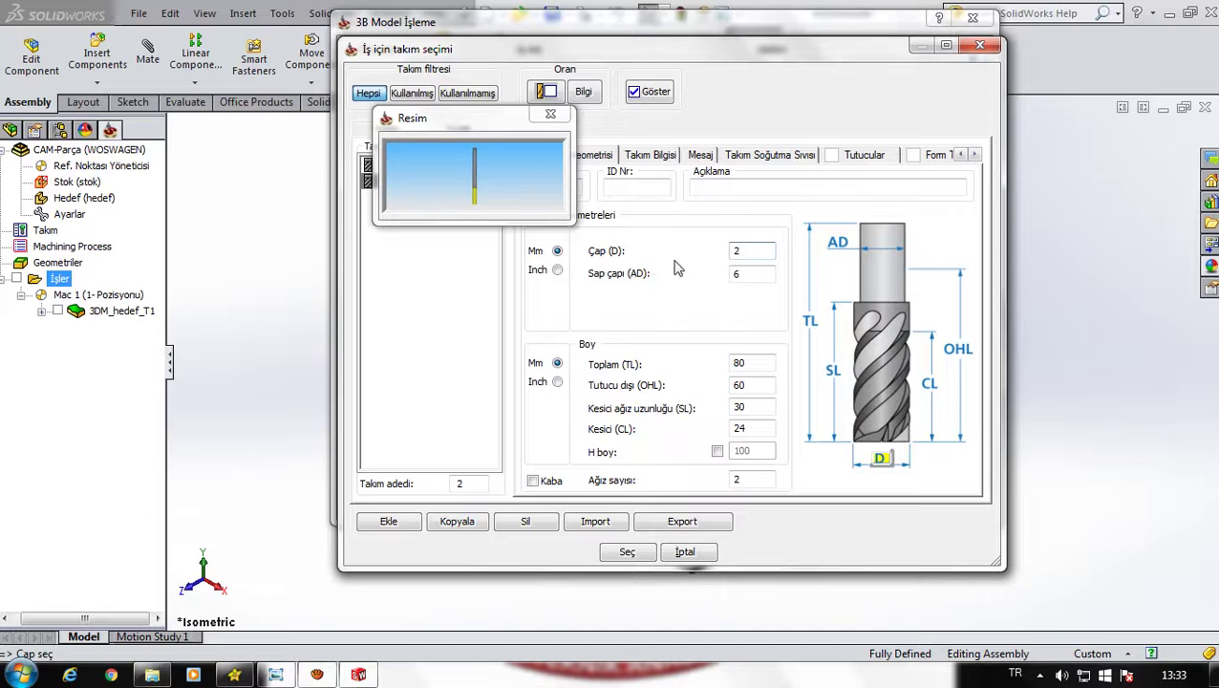
- Set the new end mill's feeds to 2000 mm/min in XY and 200 mm/min in Z, and select it for the operation
left_click(657, 155)
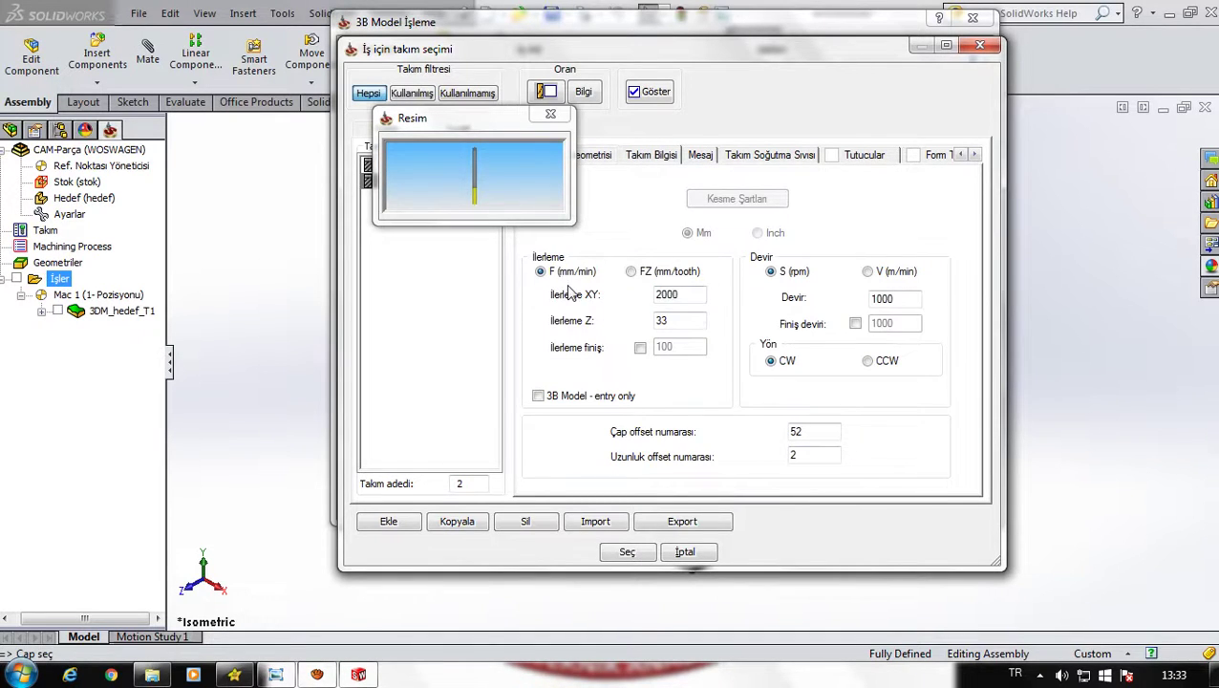
key("Tab")
type("200")
key("Tab")
type("2")
left_click(622, 554)
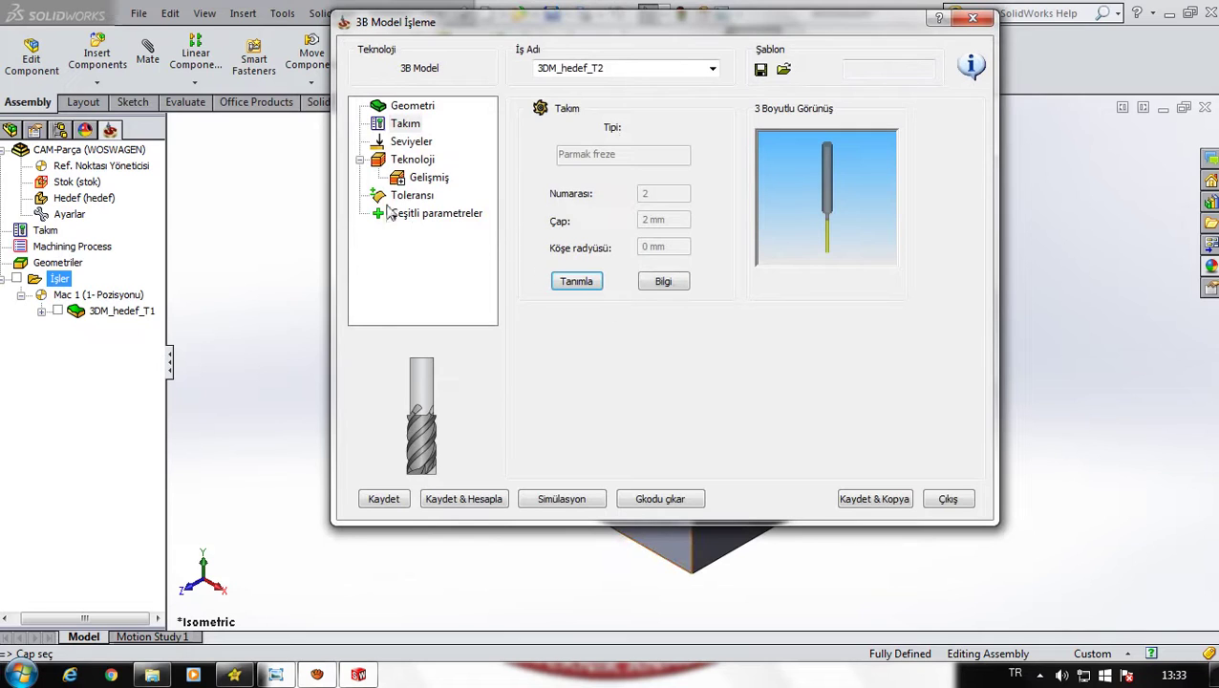
- Set the operation's lower level (İş alt düzlemi) to -12.706 by picking the block's top face around the logo
left_click(411, 145)
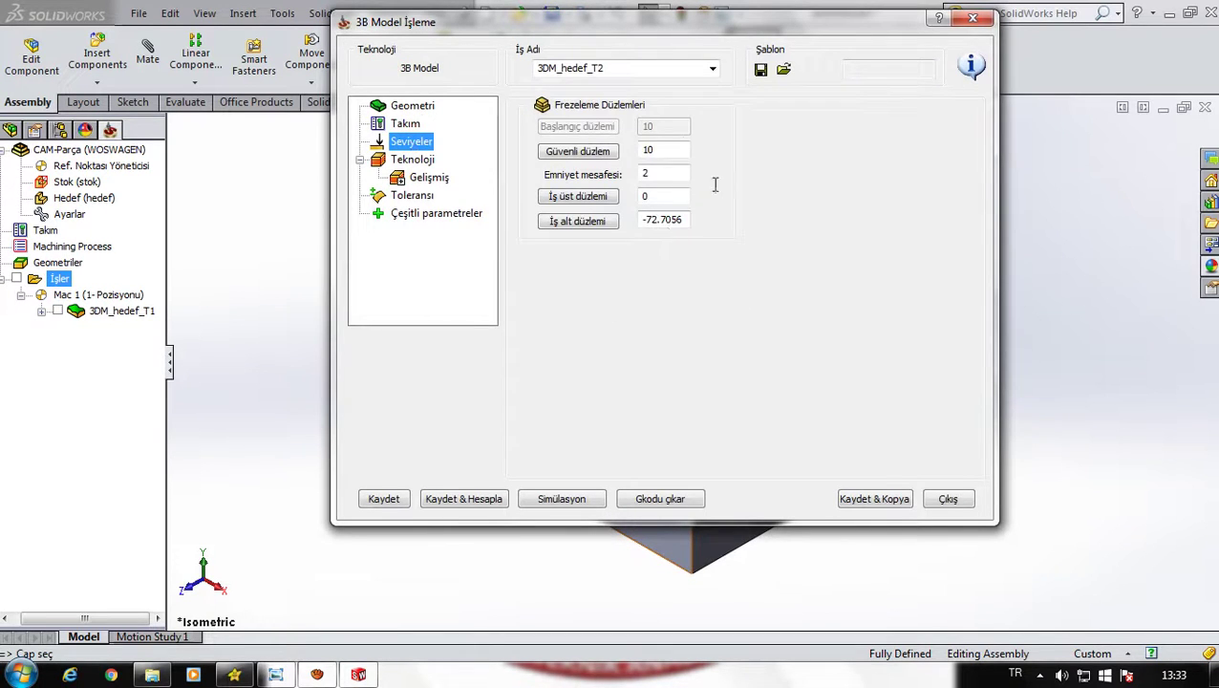
left_click(578, 221)
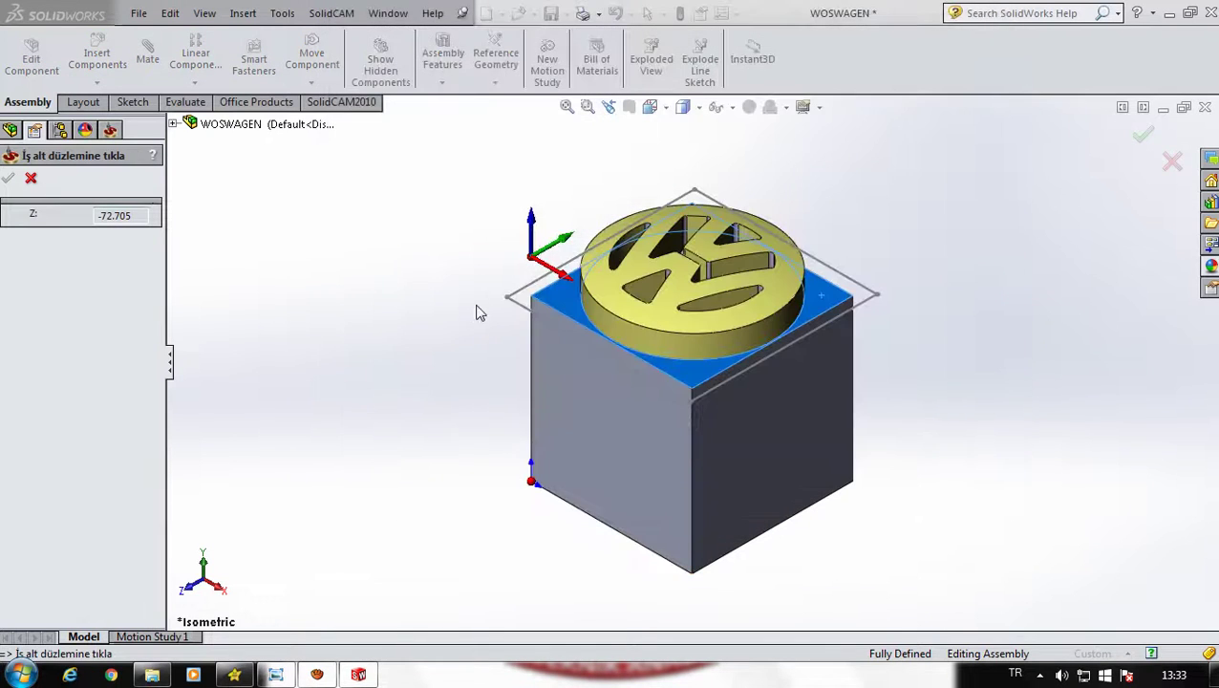
left_click(573, 297)
left_click(10, 180)
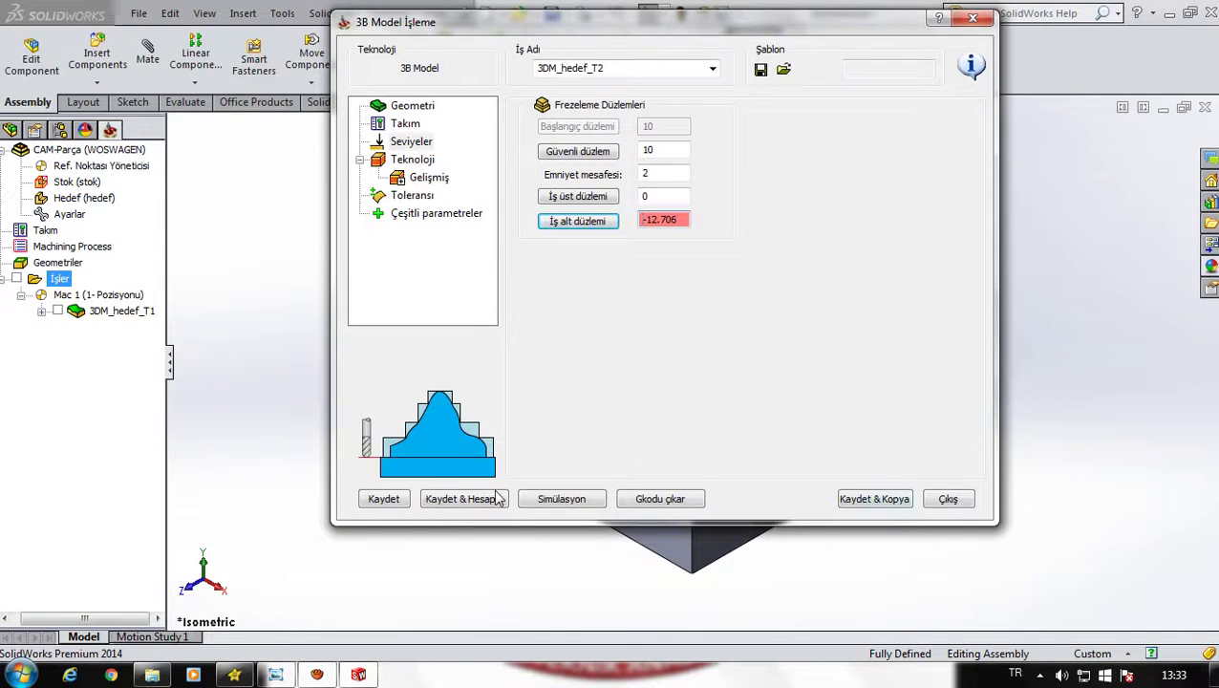
- Look at the Teknoloji settings of the 3DM_hedef_T2 operation and exit it without saving
left_click(412, 160)
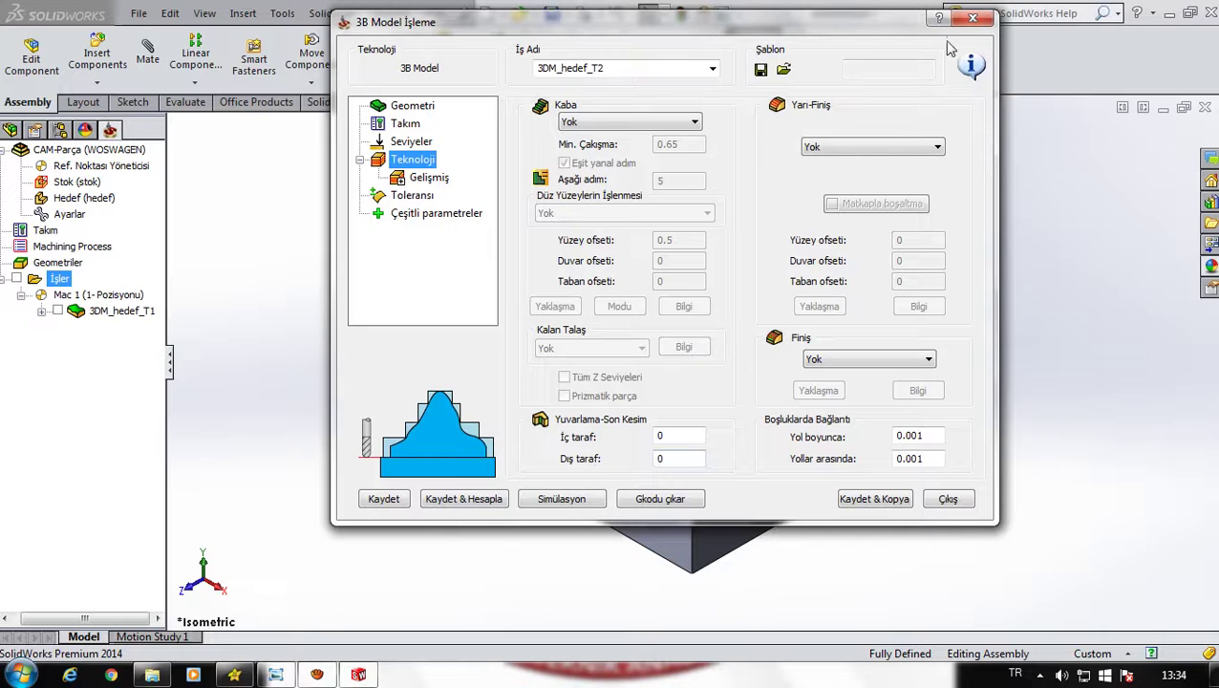
left_click(948, 499)
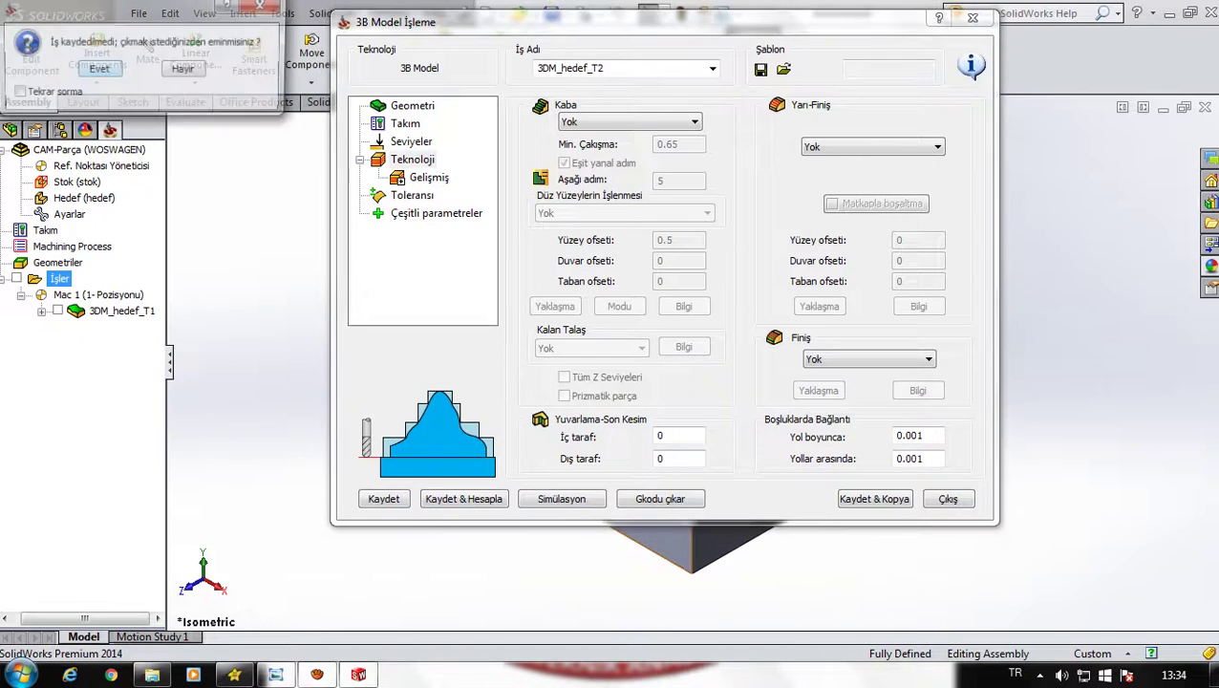